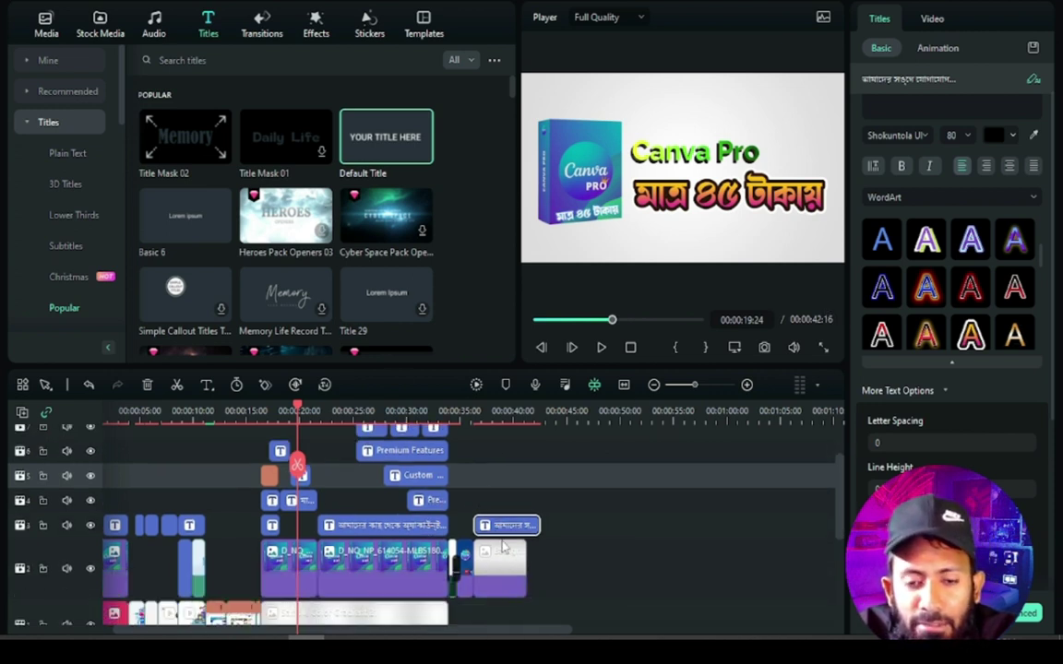
Zoom the timeline out to the whole project and scrub into the opening seconds
left_click_drag(694, 385, 697, 386)
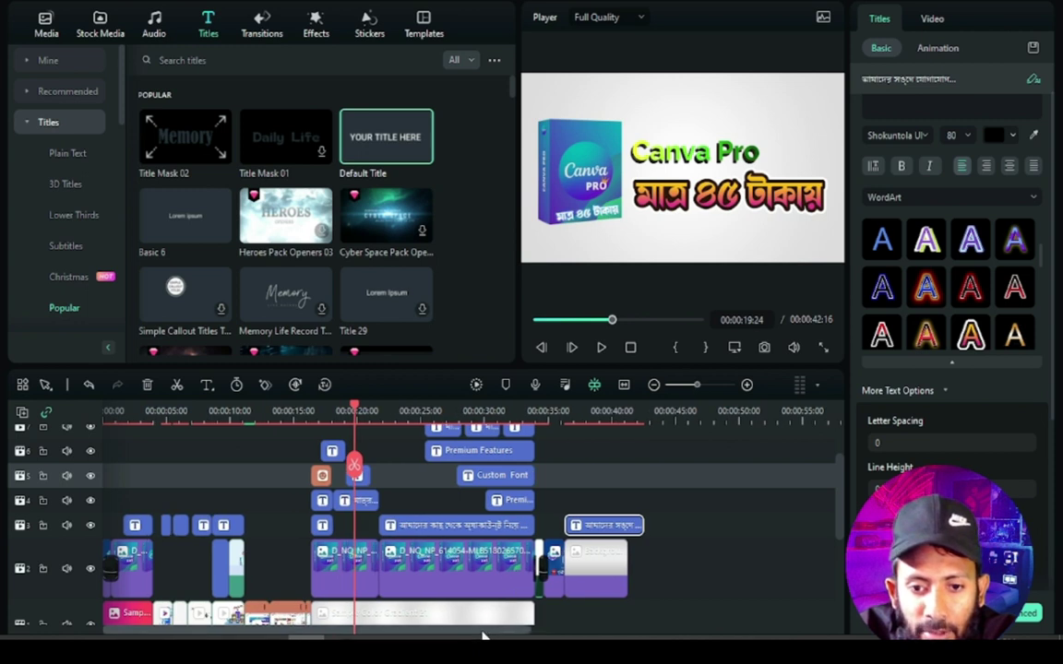
left_click_drag(399, 635, 243, 624)
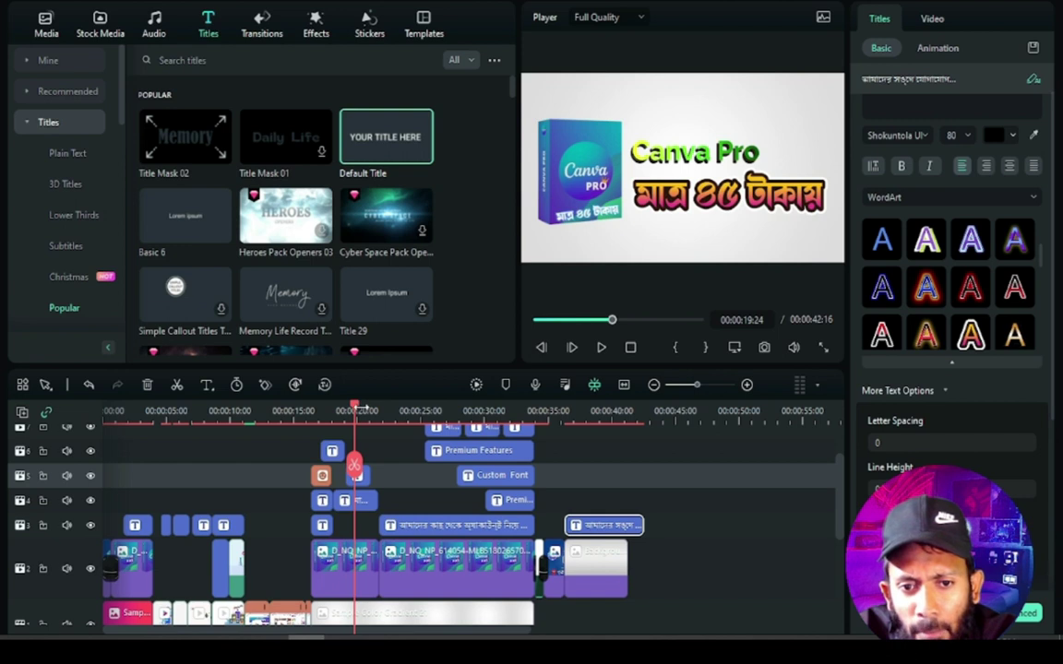
left_click_drag(360, 412, 83, 470)
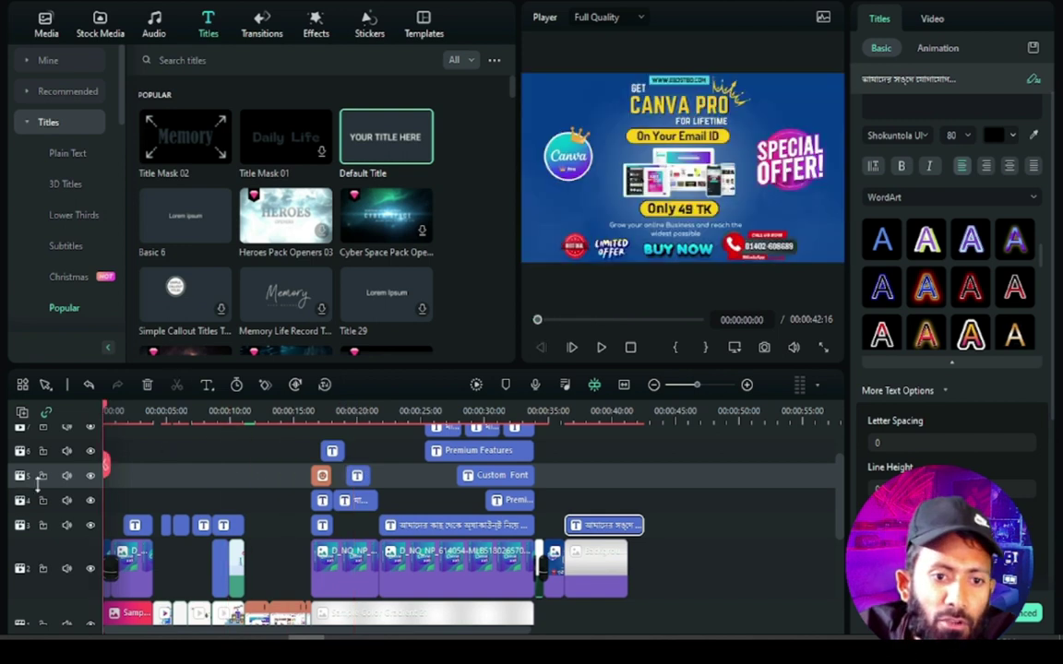
scroll(41, 484, "up", 1)
scroll(55, 471, "down", 2)
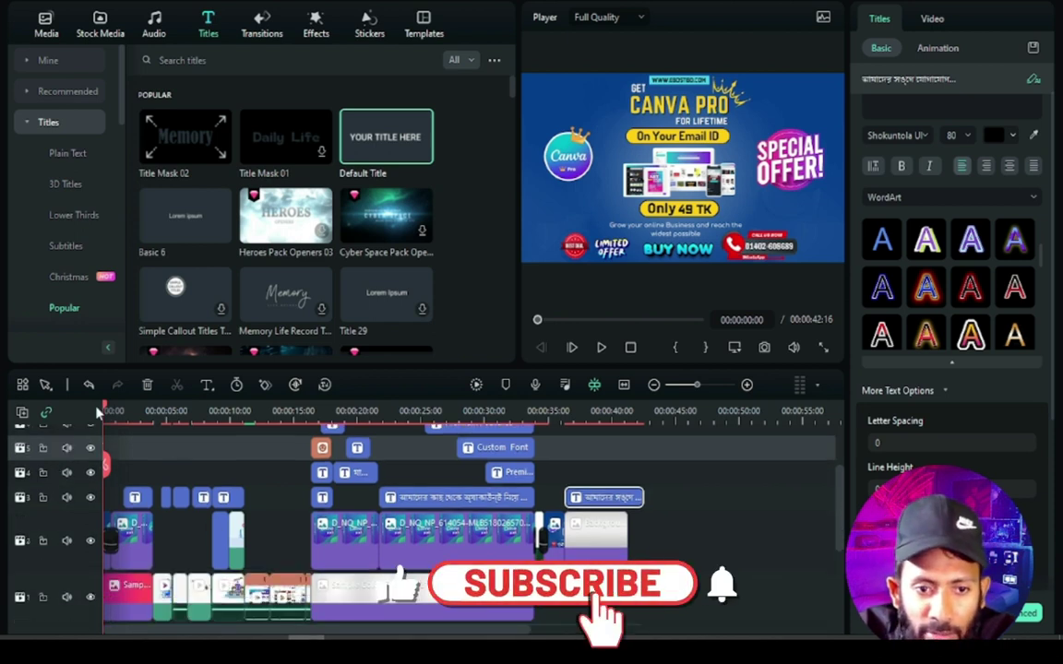
left_click_drag(104, 410, 297, 422)
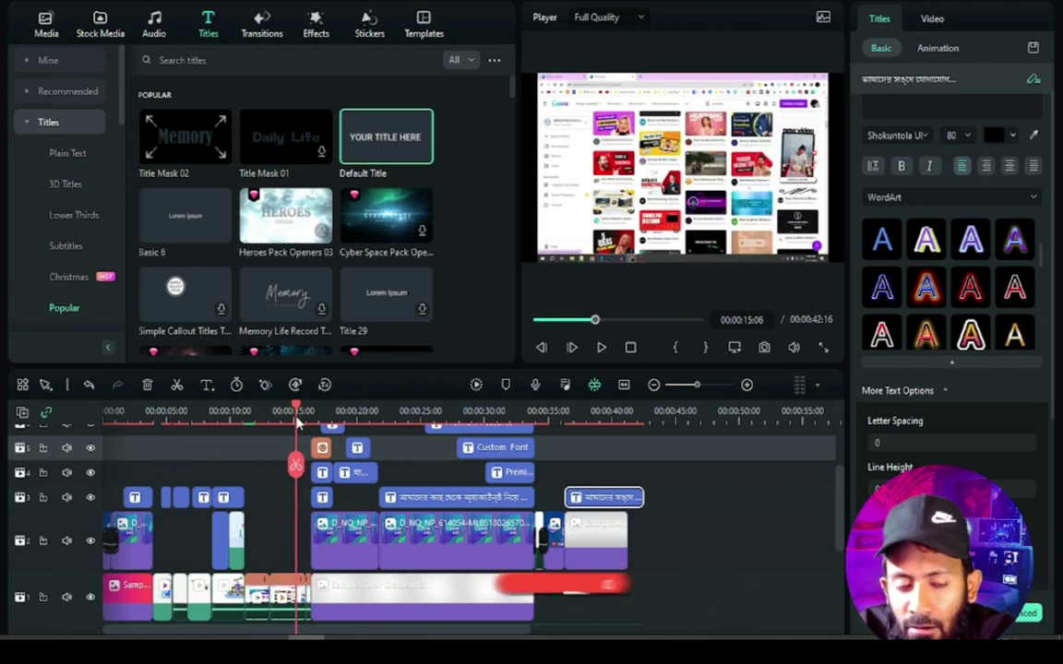
Step through the Graphics Designer, Canva, Digital Marketing, Freelancing and Canva Pro scenes, then play the video
left_click(200, 444)
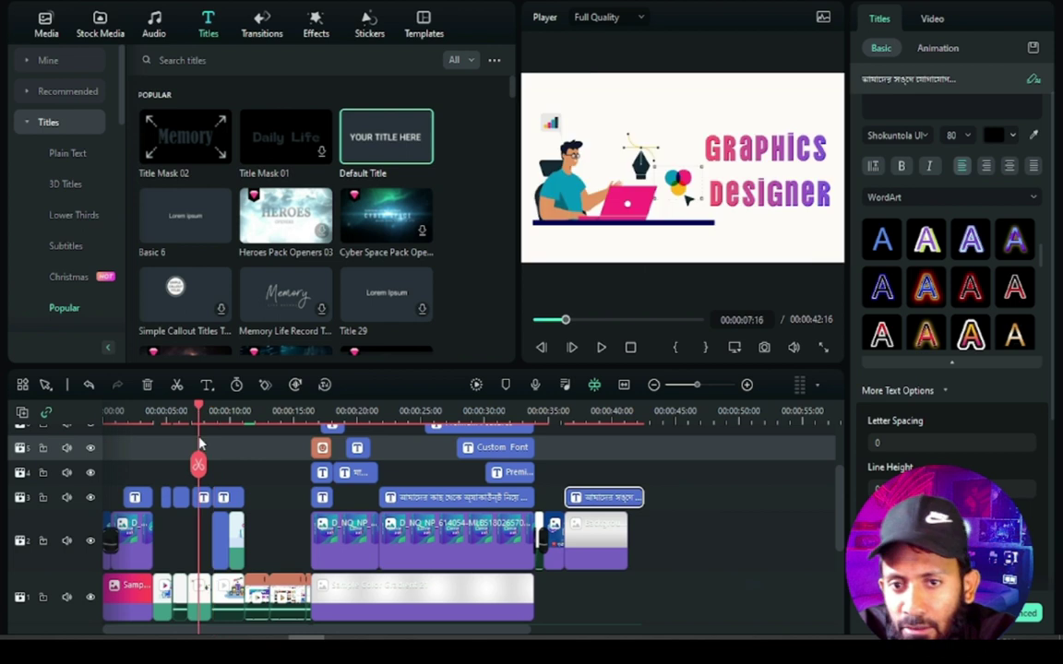
left_click(286, 446)
left_click(183, 465)
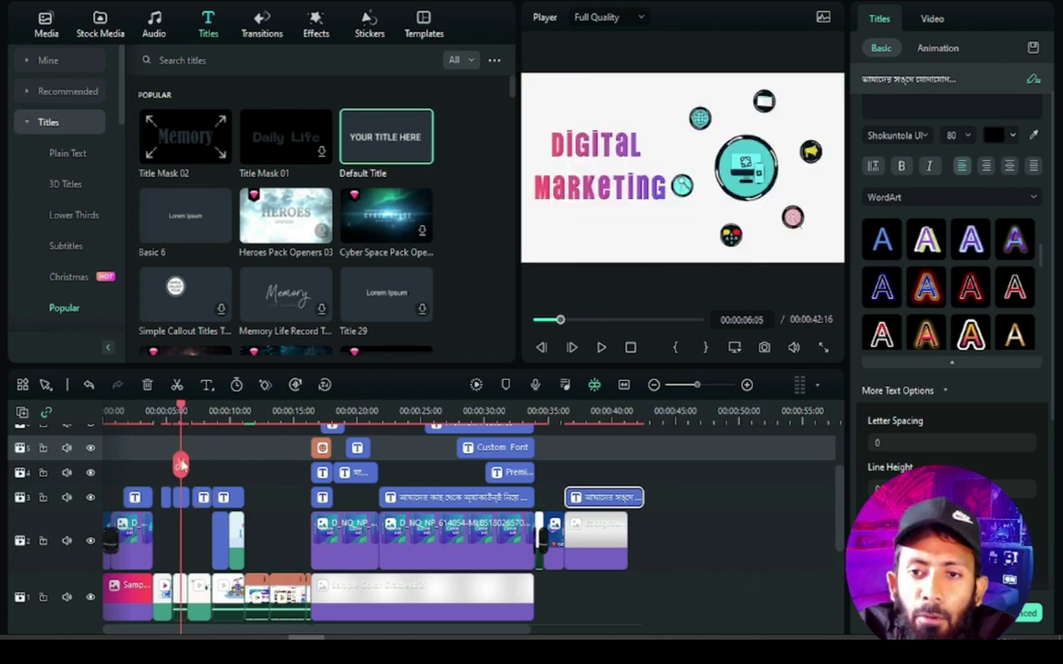
left_click_drag(183, 465, 272, 465)
left_click_drag(409, 467, 486, 477)
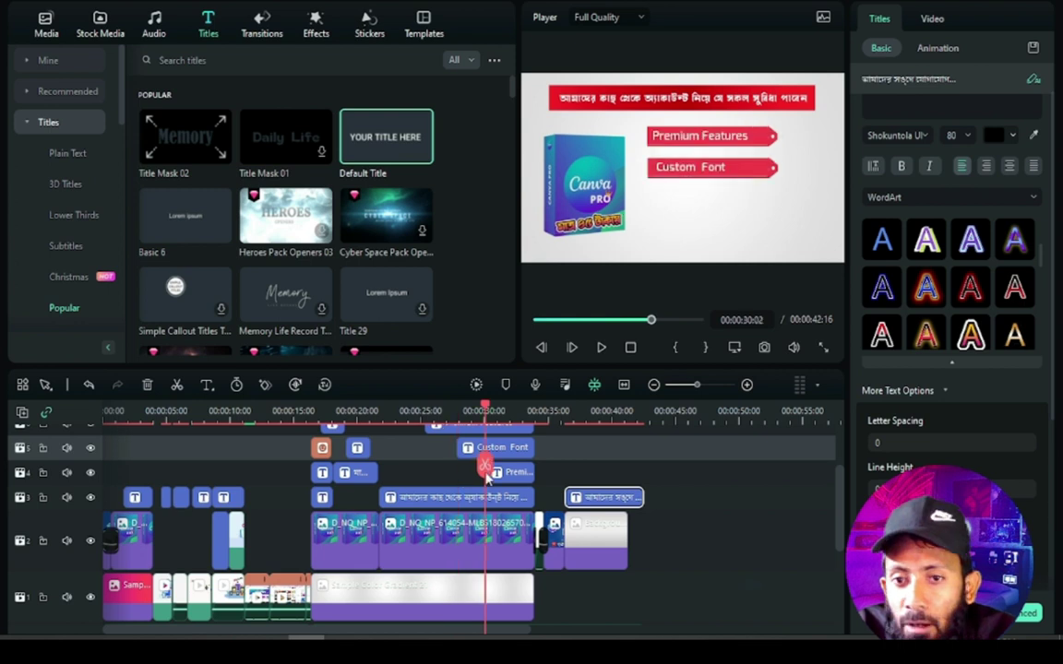
left_click_drag(486, 477, 379, 497)
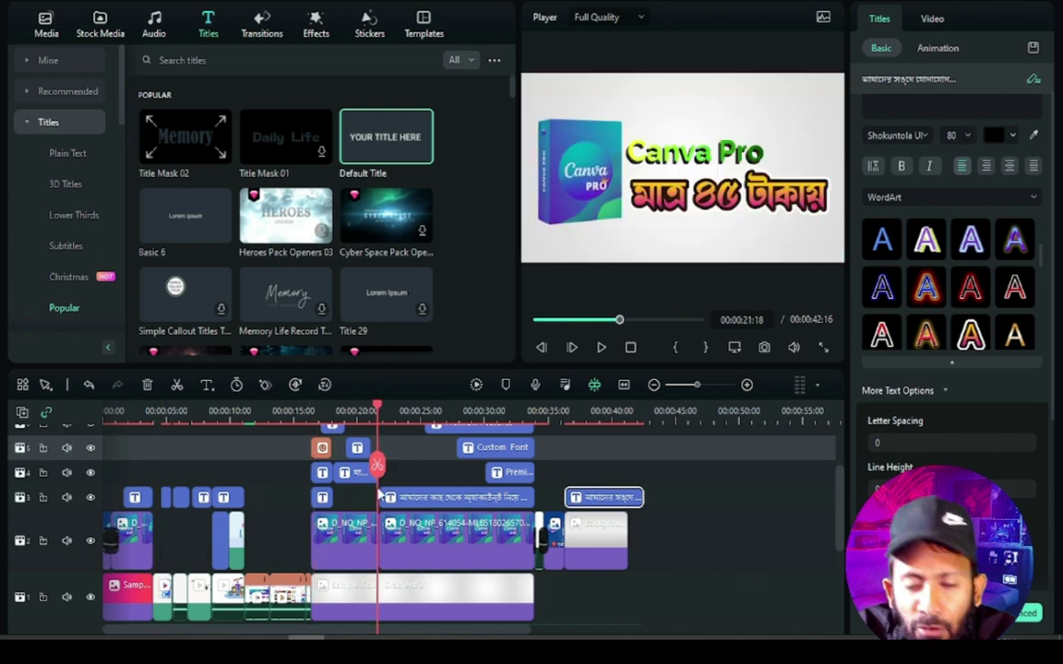
left_click_drag(379, 498, 85, 532)
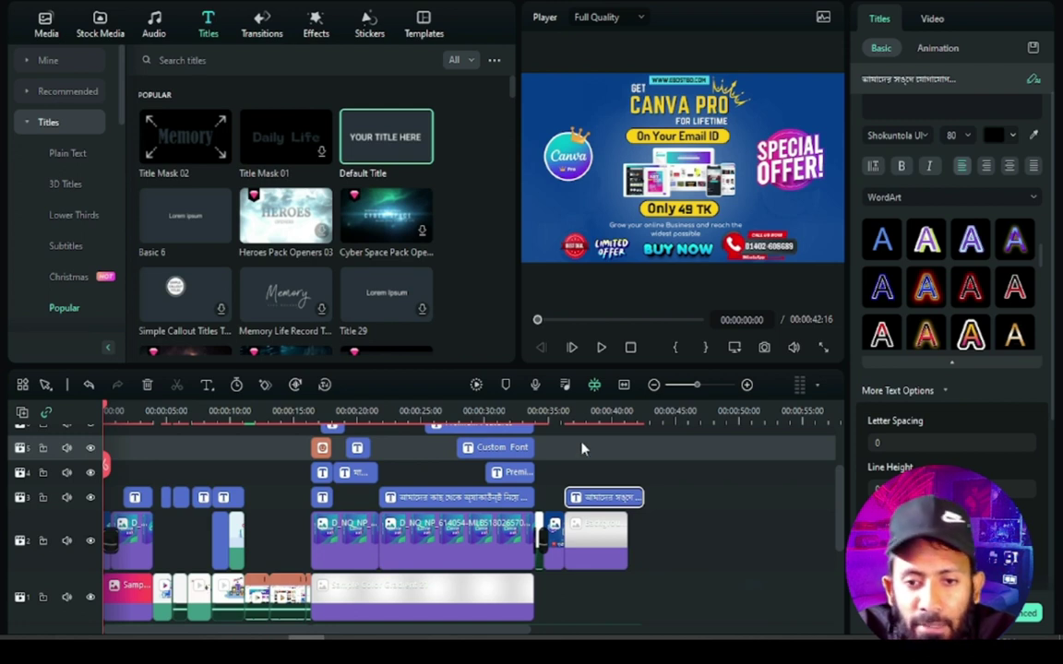
key("space")
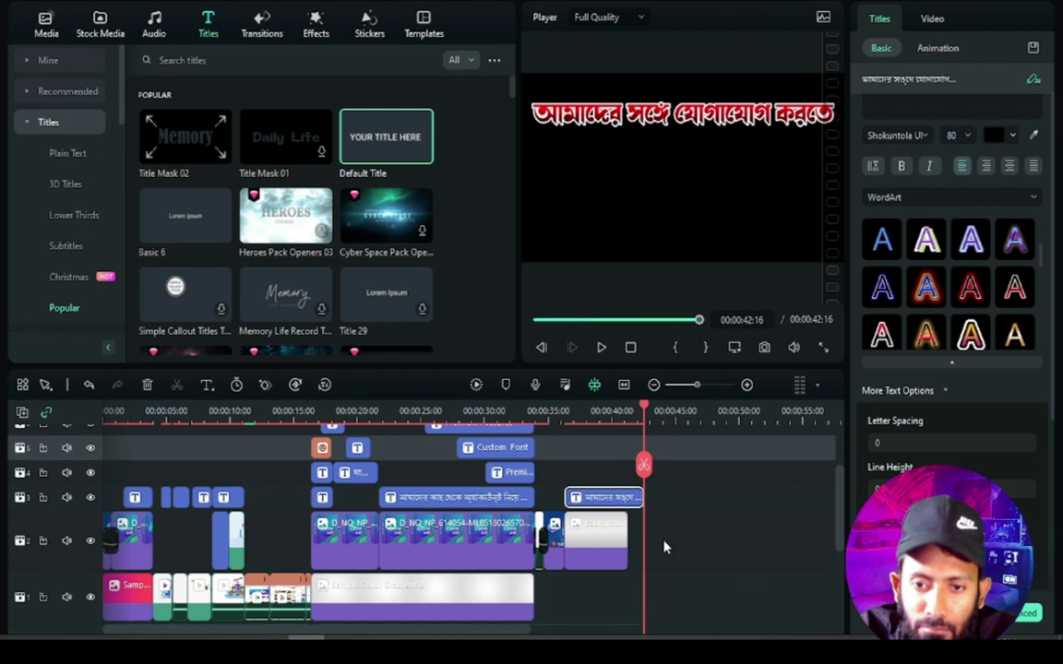
Select the Bengali price title on track 4 to show its Shokuntola, size 100, pink settings
left_click_drag(647, 414, 387, 464)
left_click(498, 447)
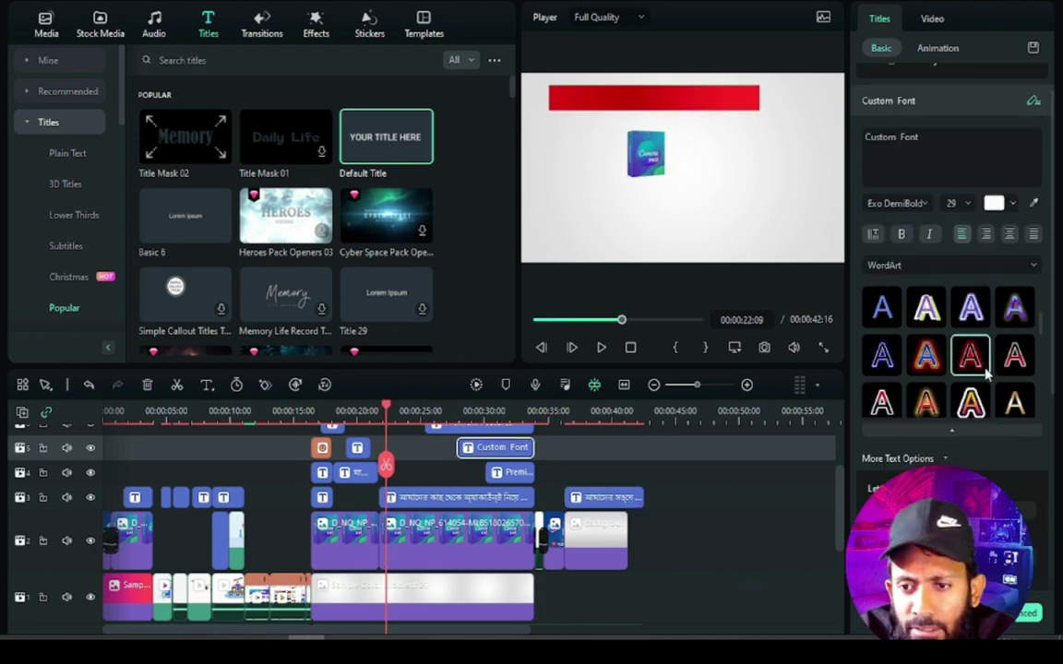
scroll(982, 378, "down", 2)
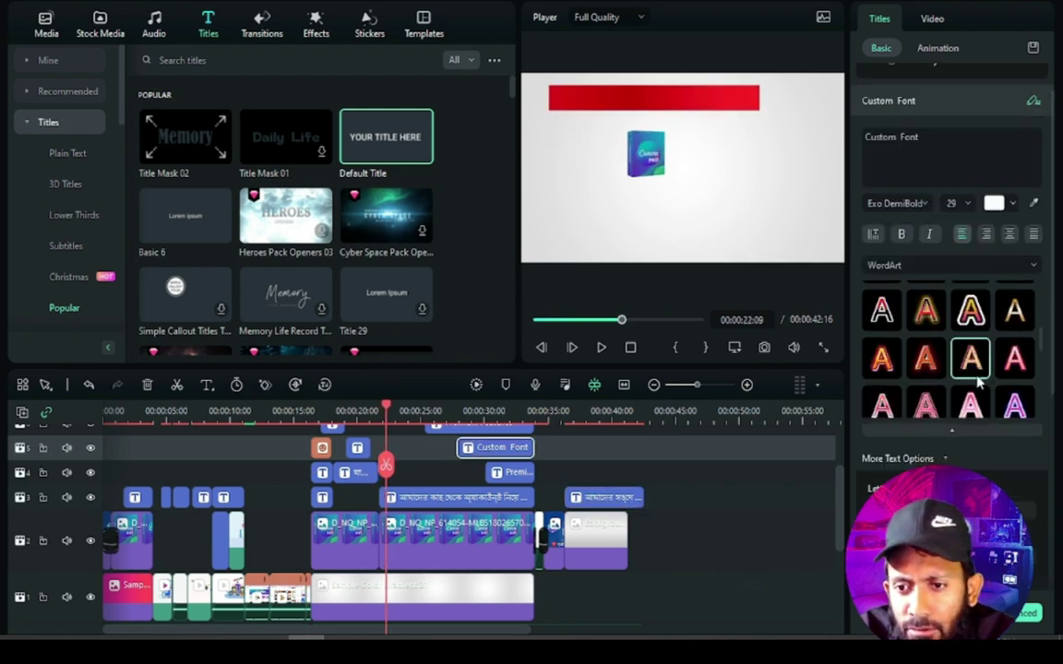
left_click(359, 472)
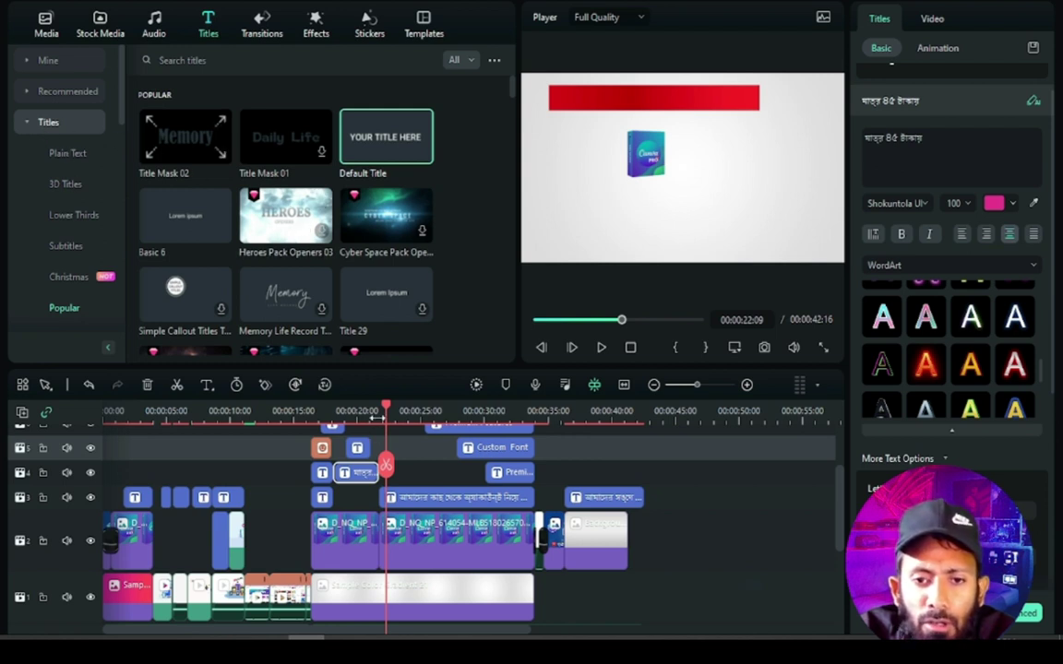
left_click_drag(387, 413, 413, 412)
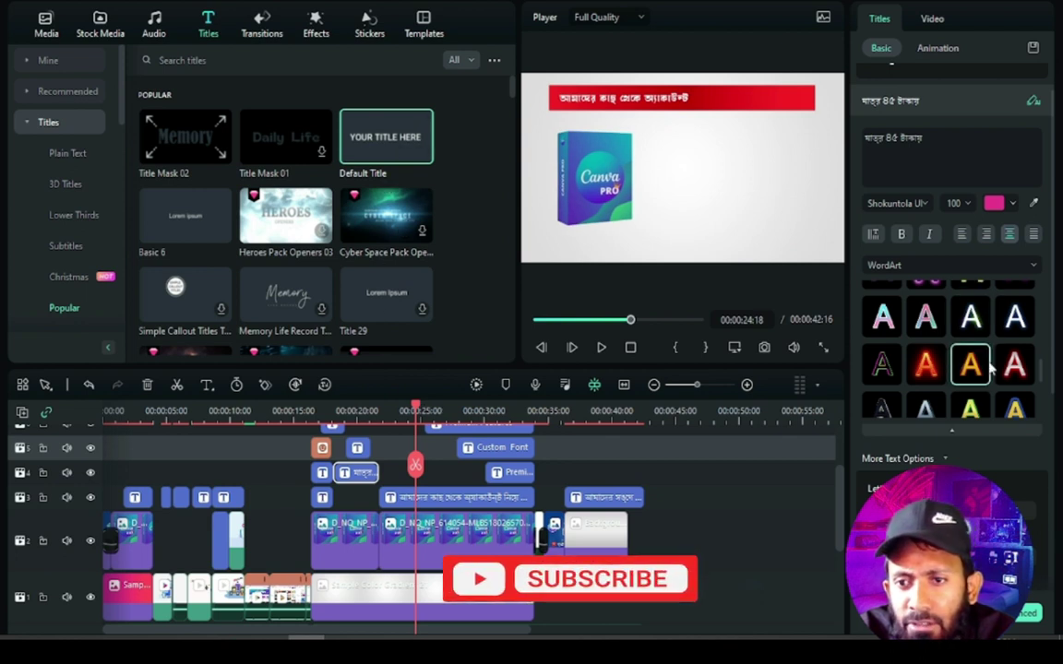
Browse the price title's animation presets, then scrub back to the Canva Pro frame
left_click(937, 50)
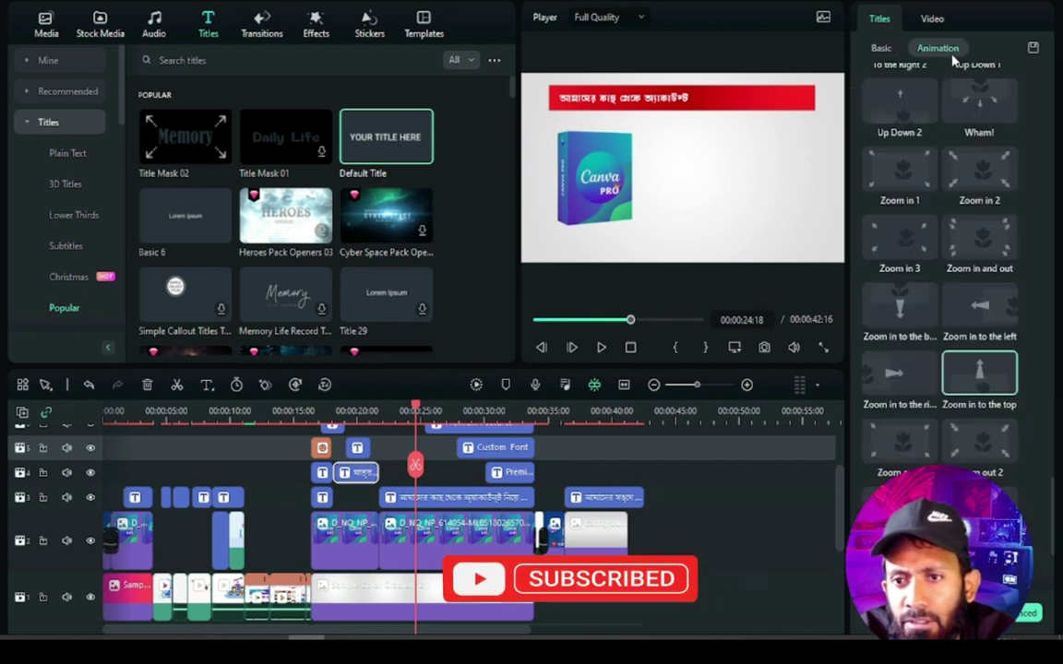
scroll(941, 424, "down", 5)
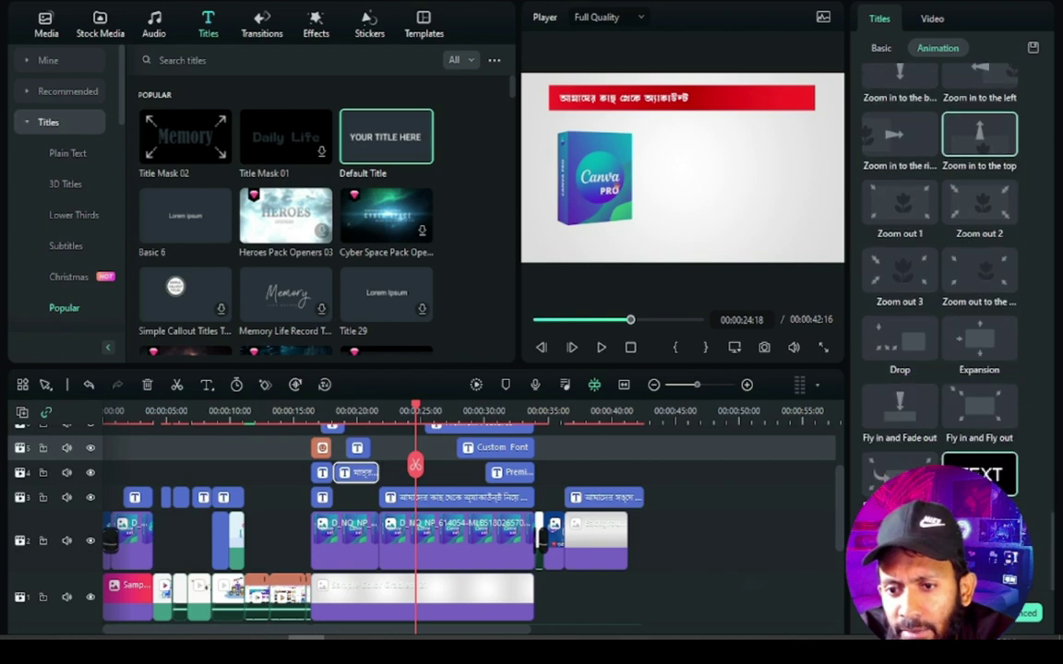
scroll(931, 277, "up", 5)
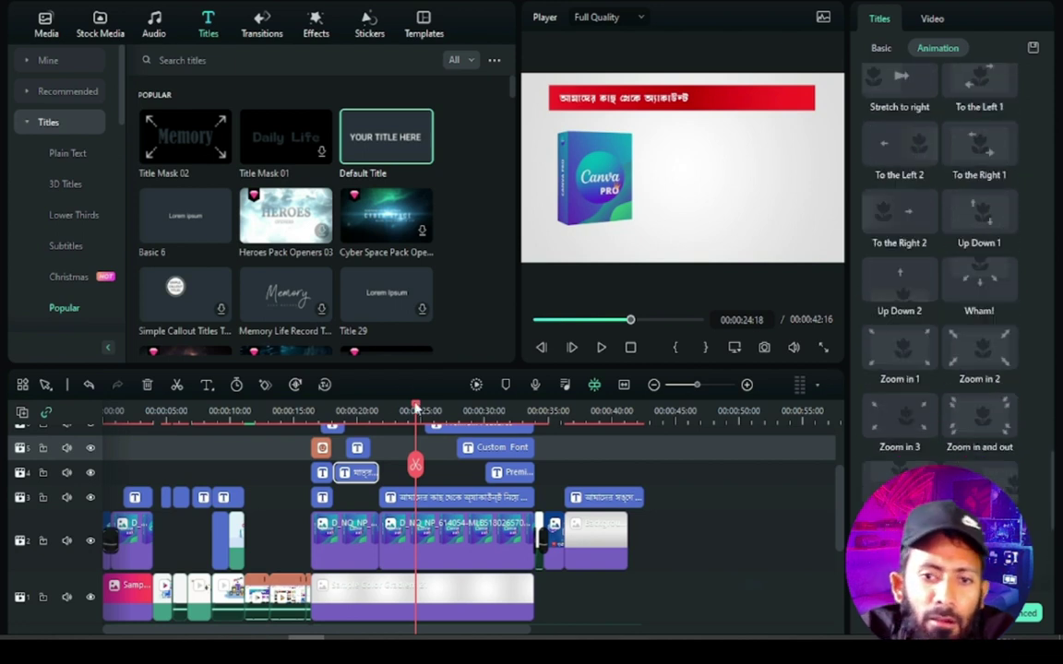
left_click_drag(418, 417, 209, 466)
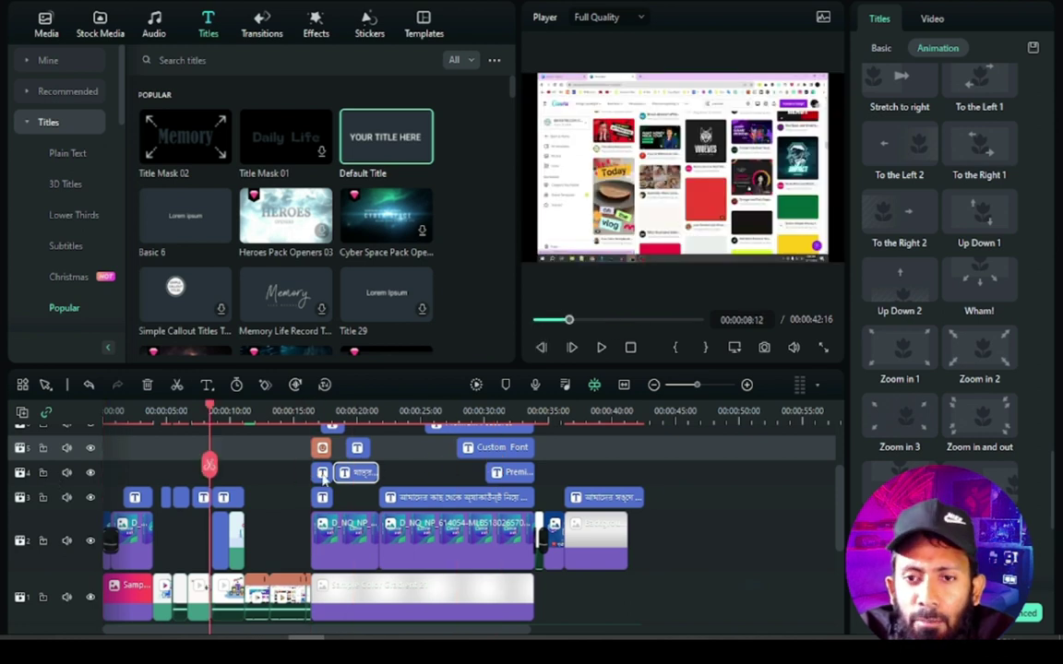
left_click(436, 469)
scroll(507, 521, "up", 1)
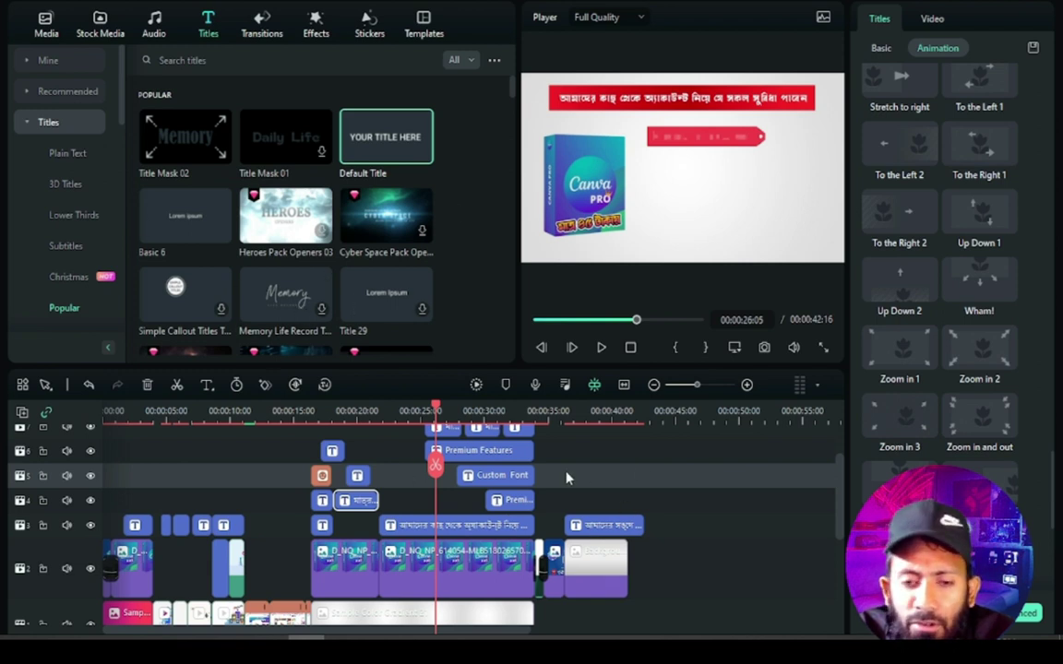
scroll(568, 478, "up", 2)
scroll(567, 480, "down", 1)
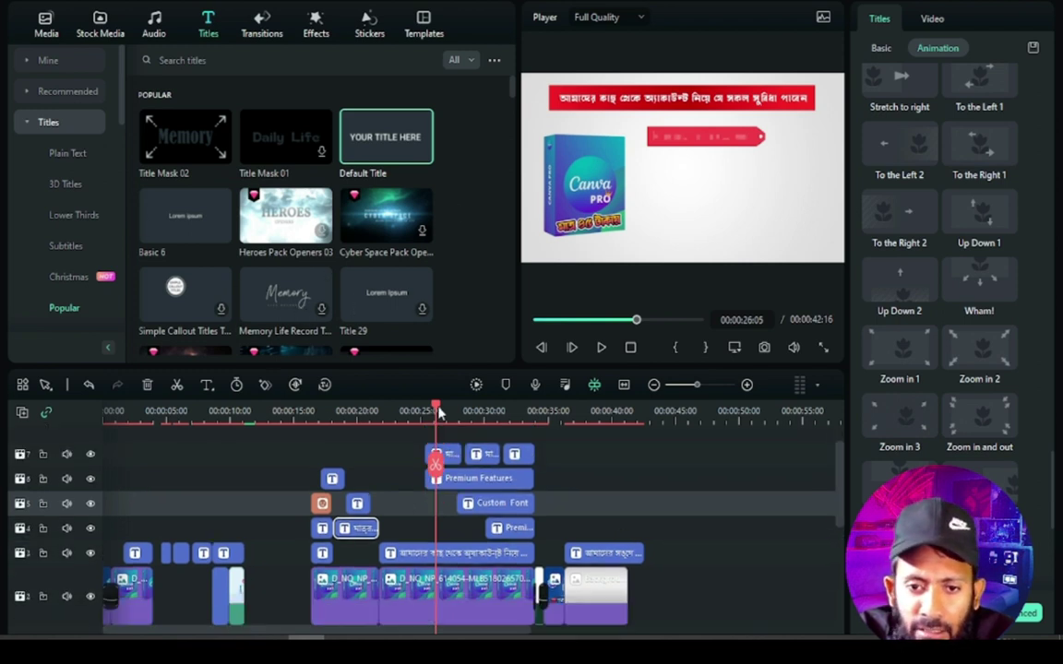
left_click_drag(438, 413, 572, 516)
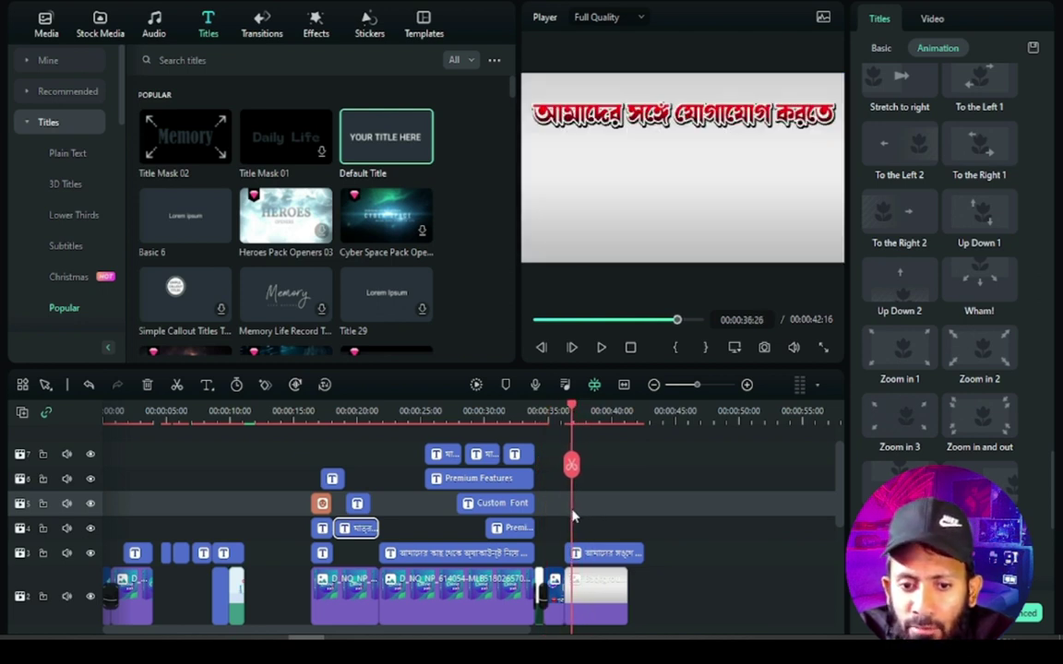
Give the closing Bengali contact title the To the Right 2 animation and preview it from 34 s
left_click(601, 347)
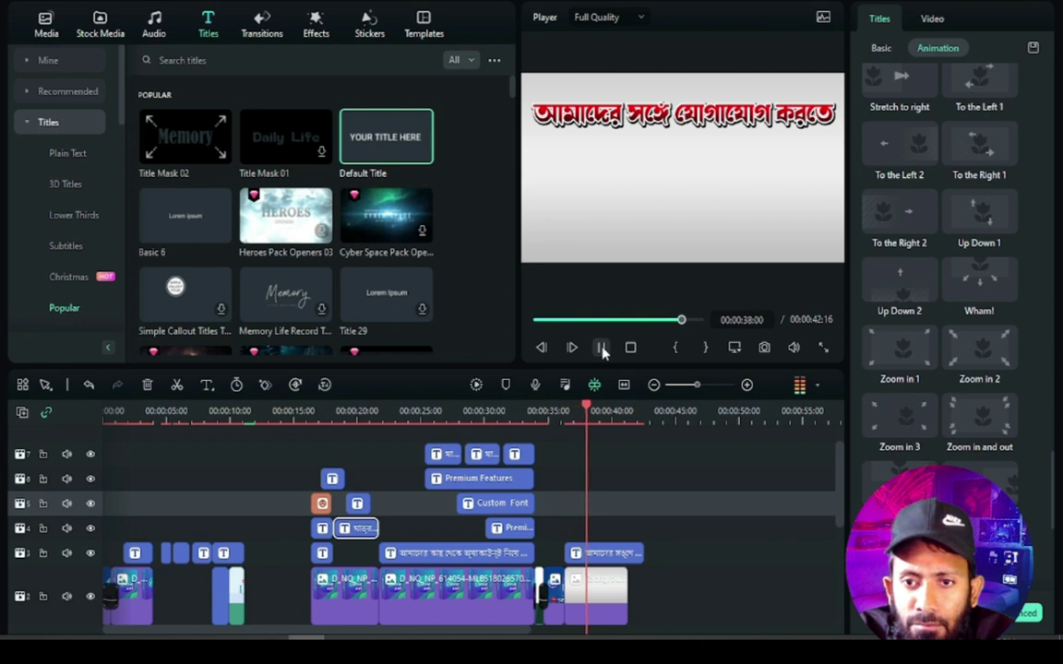
left_click(601, 349)
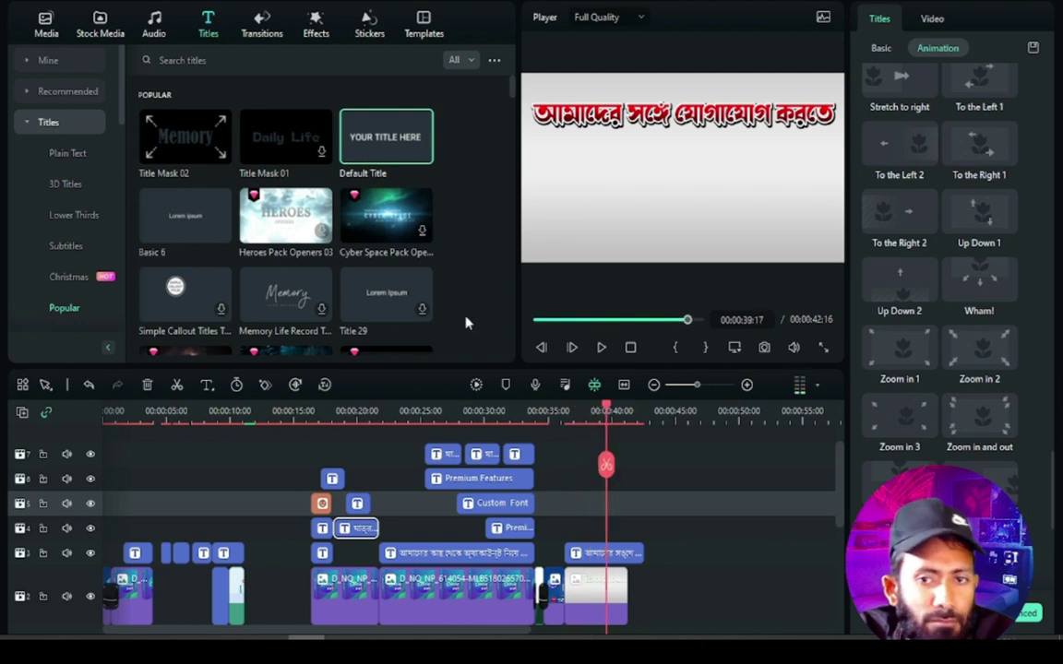
left_click(587, 553)
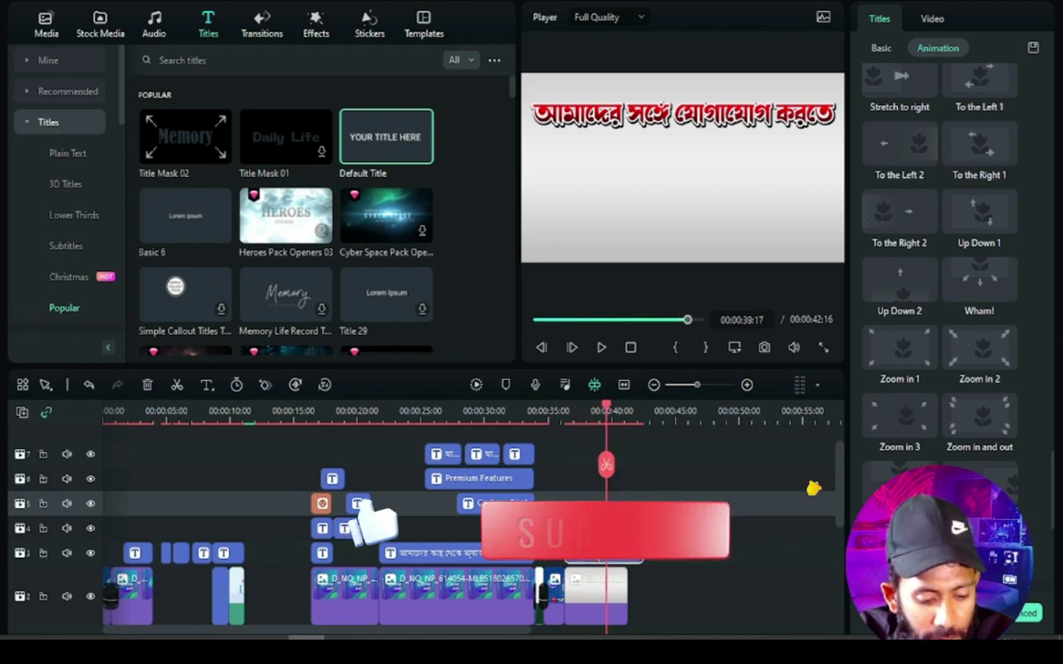
mouse_move(607, 412)
left_mouse_down()
mouse_move(559, 415)
mouse_move(596, 417)
left_mouse_up()
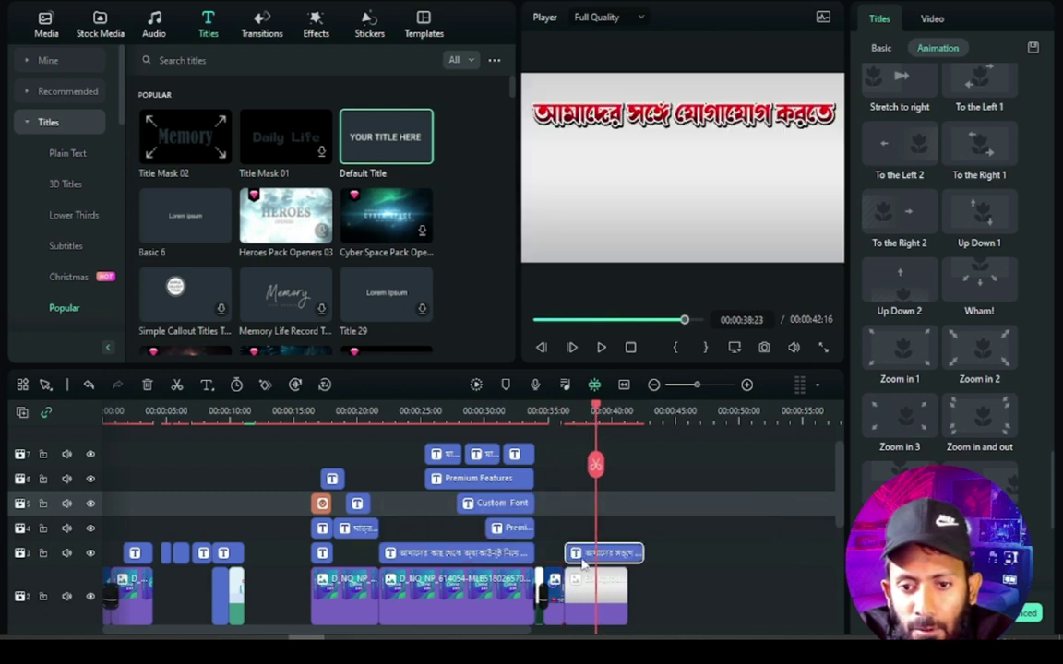
left_click(899, 214)
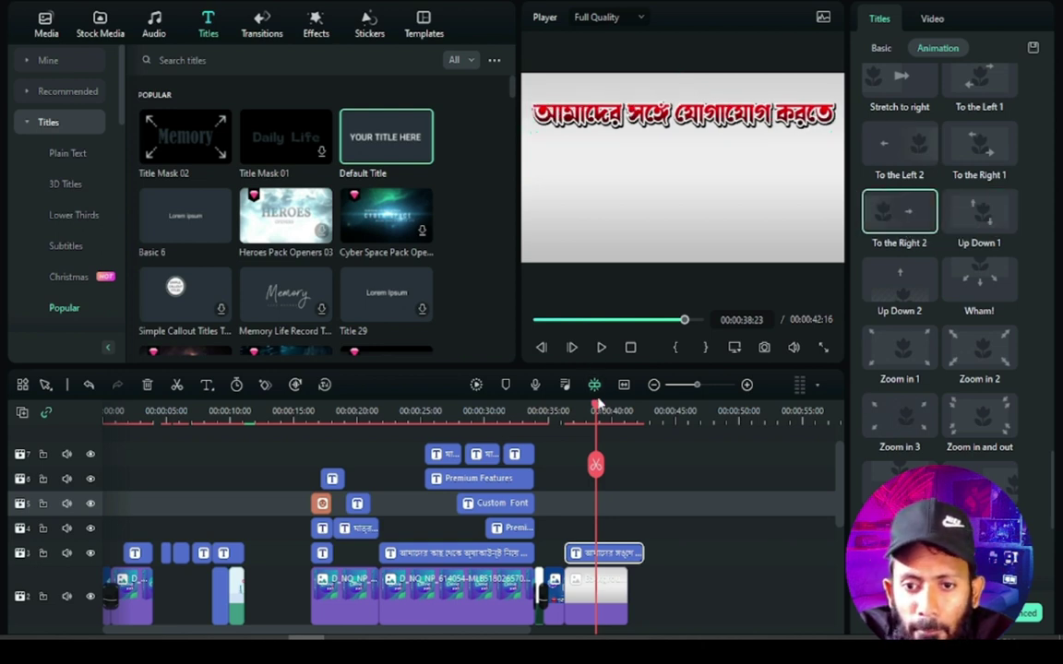
left_click(547, 421)
key("space")
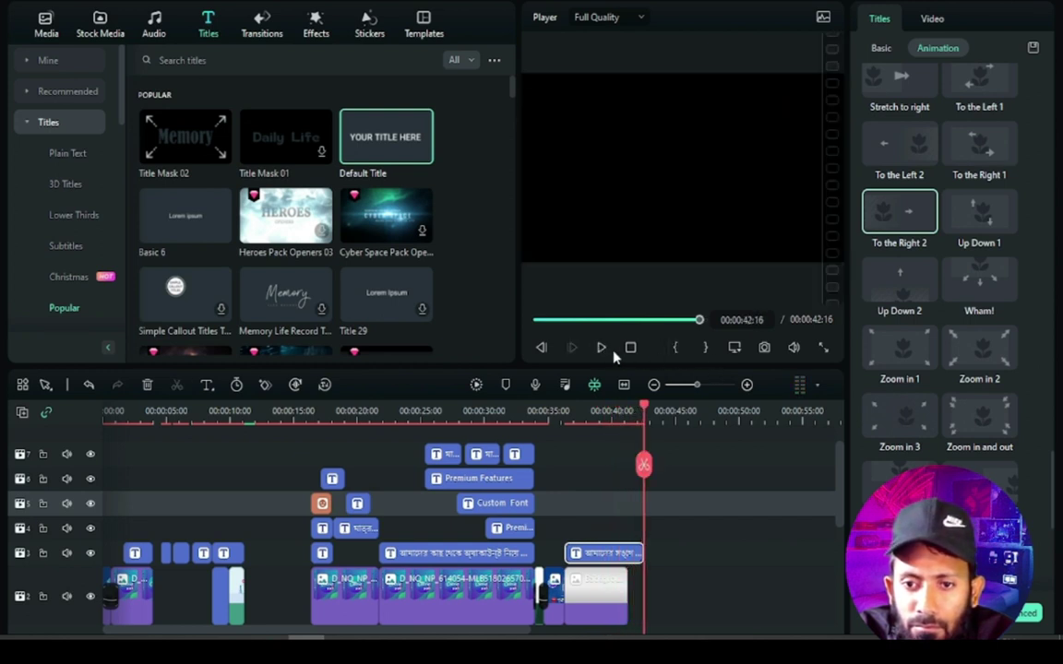
Switch the closing title's animation to Zoom in 2 and replay it from about 34 s
left_click_drag(648, 409, 591, 426)
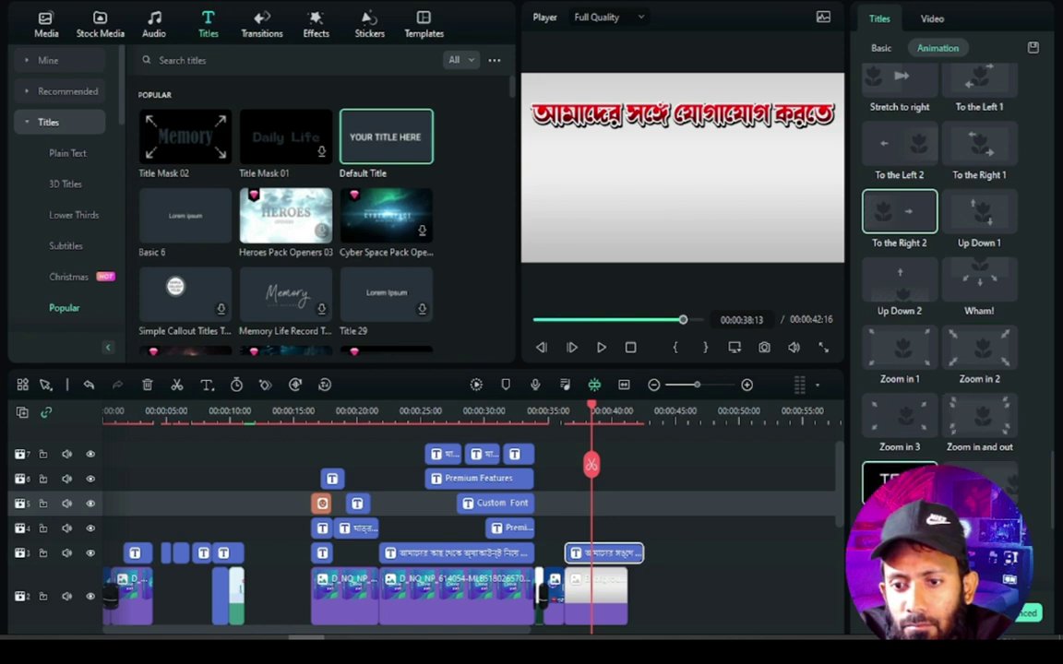
left_click(980, 350)
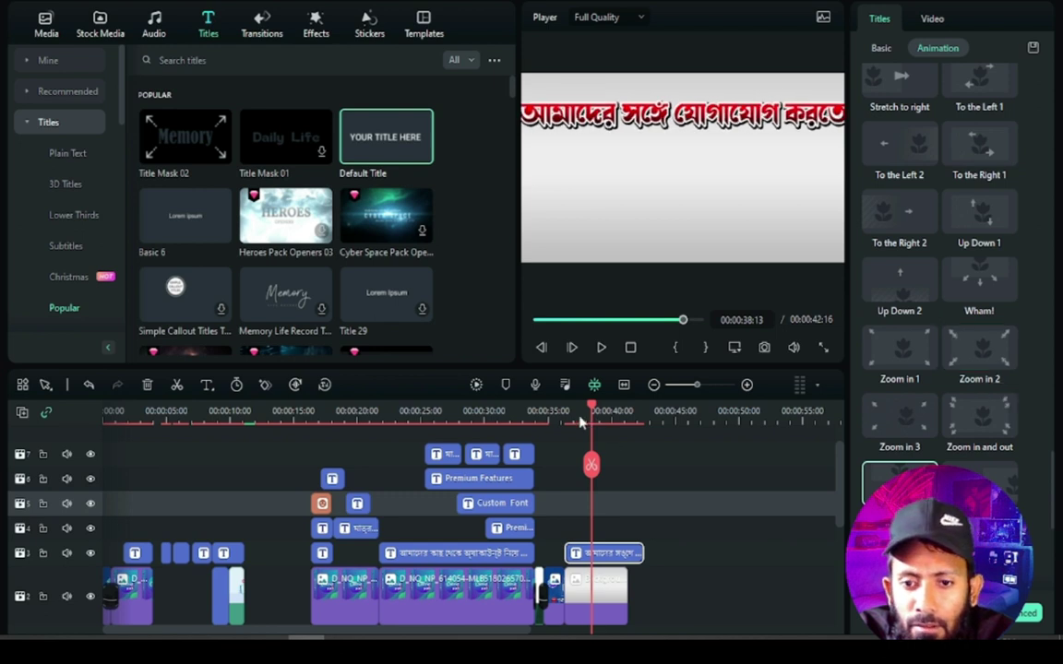
left_click(541, 422)
key("space")
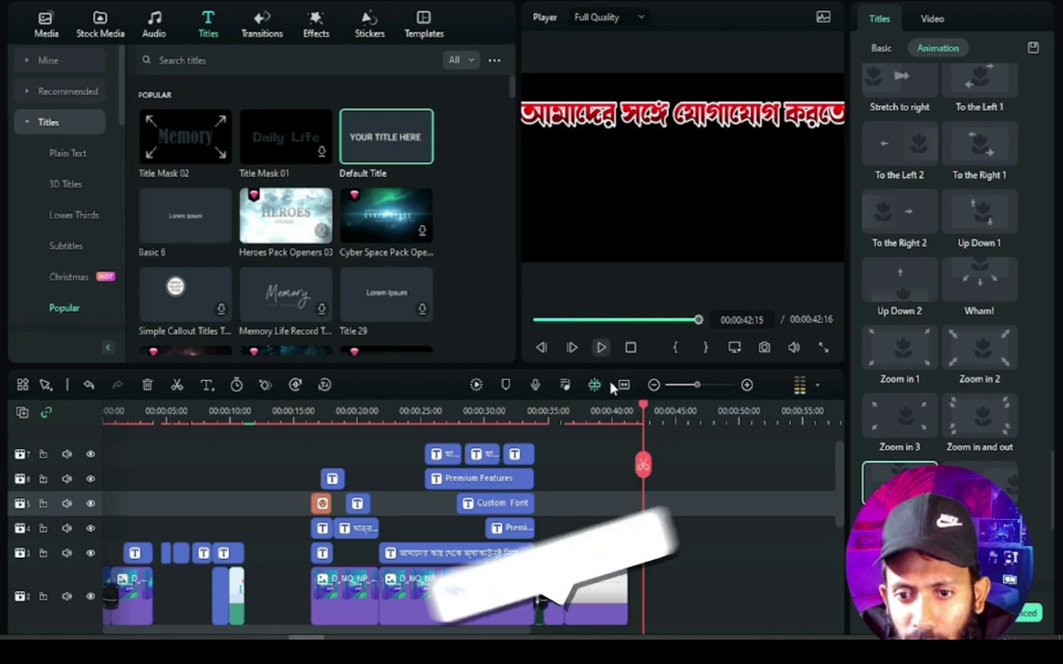
Shrink the red Bengali title in the player so it fits the frame
left_click(835, 139)
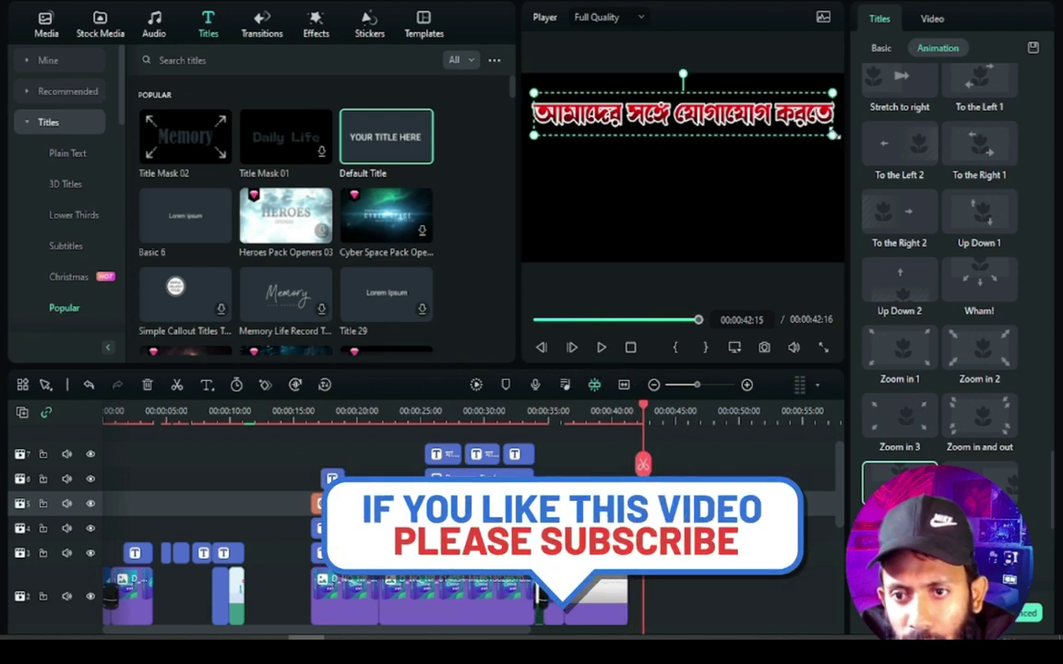
left_click_drag(830, 135, 772, 112)
left_click_drag(646, 415, 589, 417)
Extend the white closing image clip on track 2 to 42:16 and adjust the title clip's end
scroll(696, 520, "down", 3)
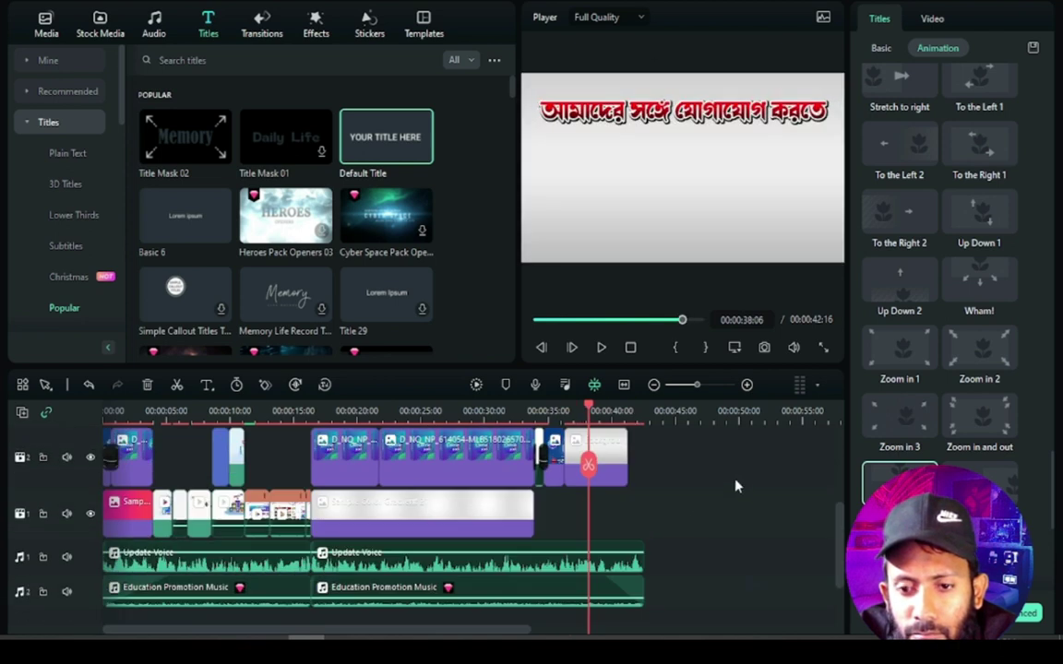
left_click(622, 463)
left_click_drag(623, 459, 643, 469)
scroll(710, 461, "up", 3)
left_click(636, 470)
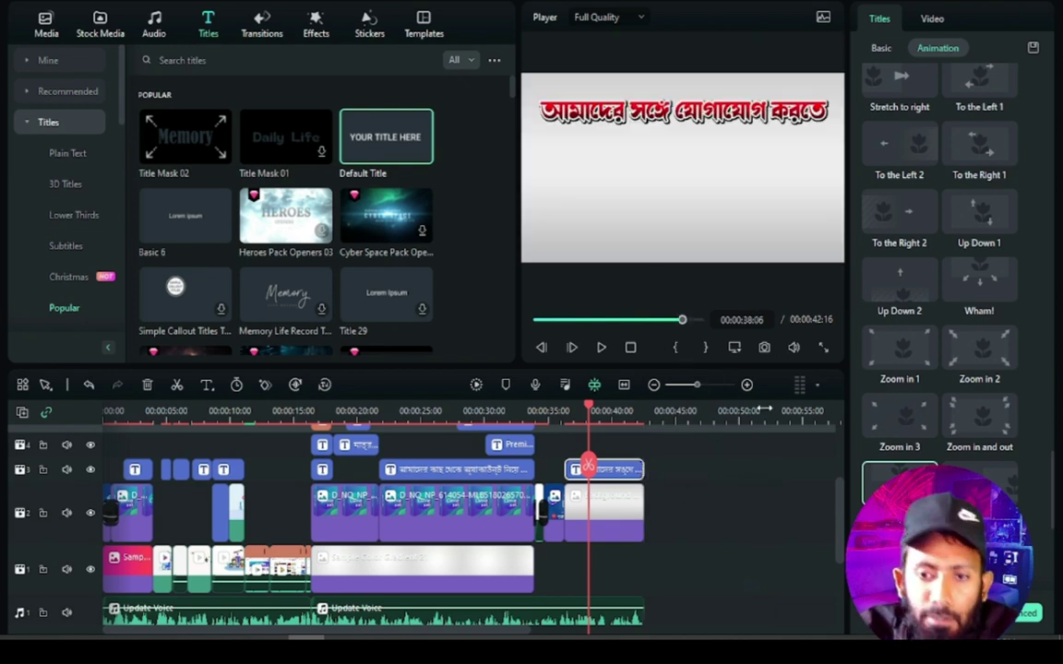
left_click_drag(589, 406, 599, 429)
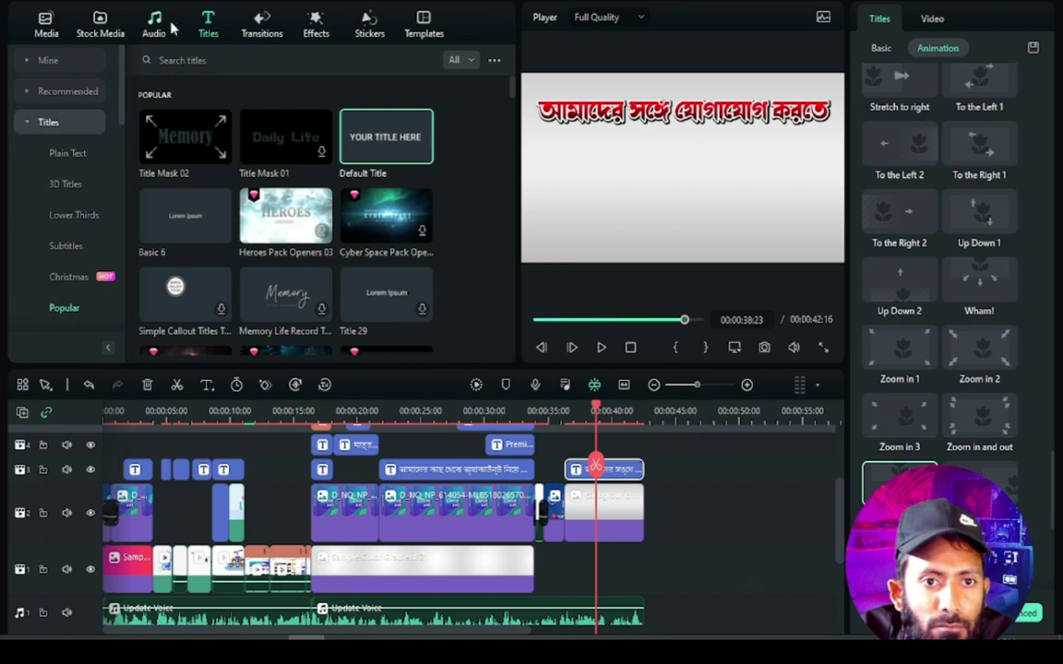
Search the Recommended stickers for 'whatsapp'
left_click(98, 26)
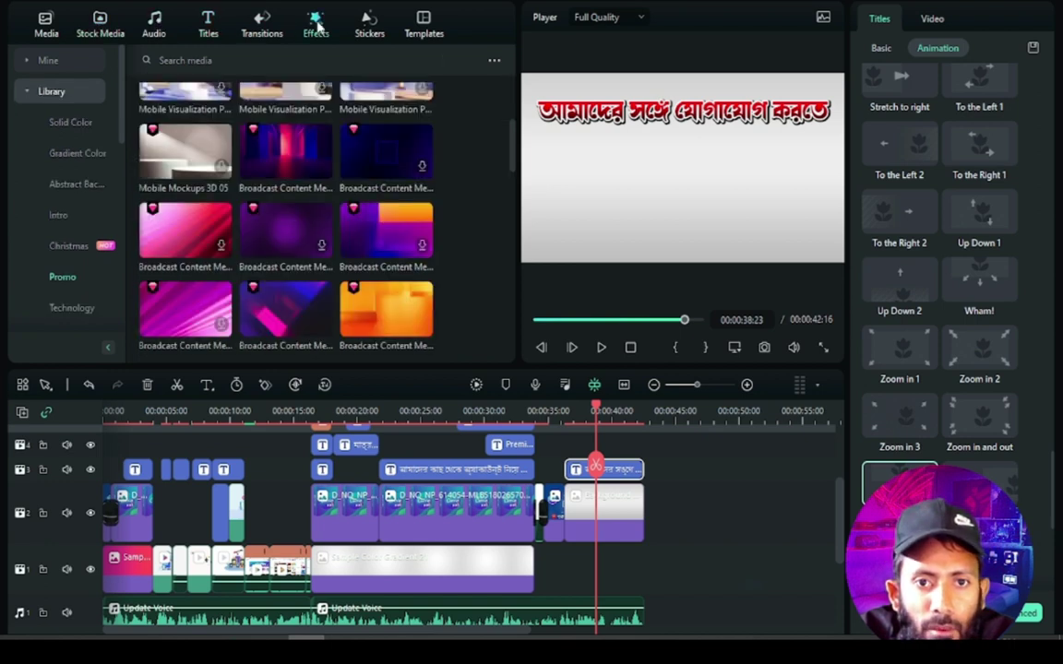
left_click(318, 26)
left_click(354, 28)
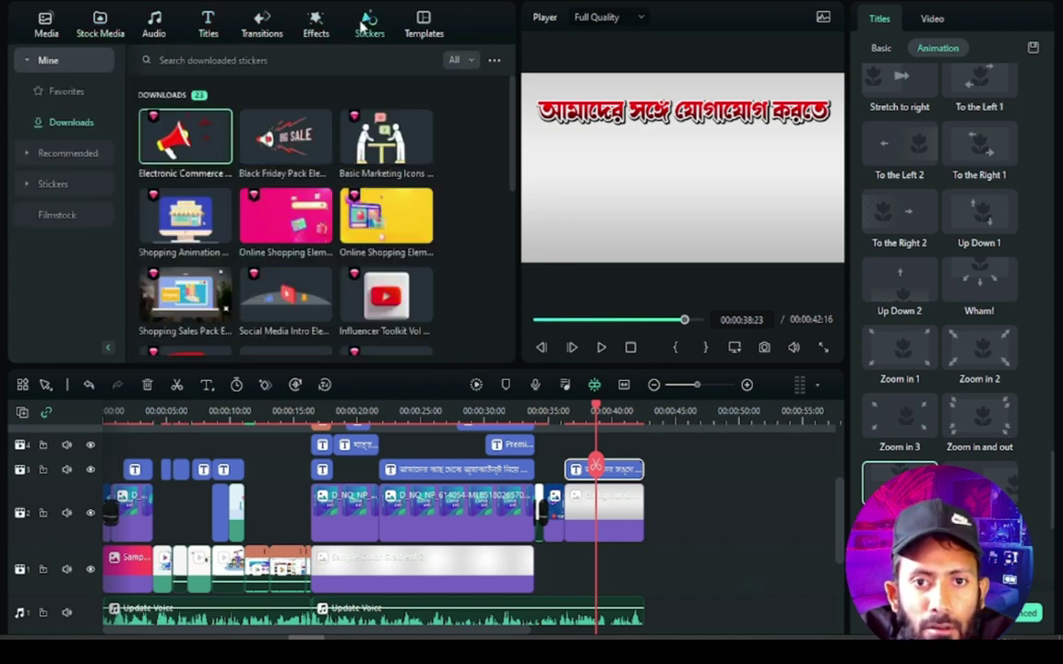
left_click(203, 61)
type("whatsapp")
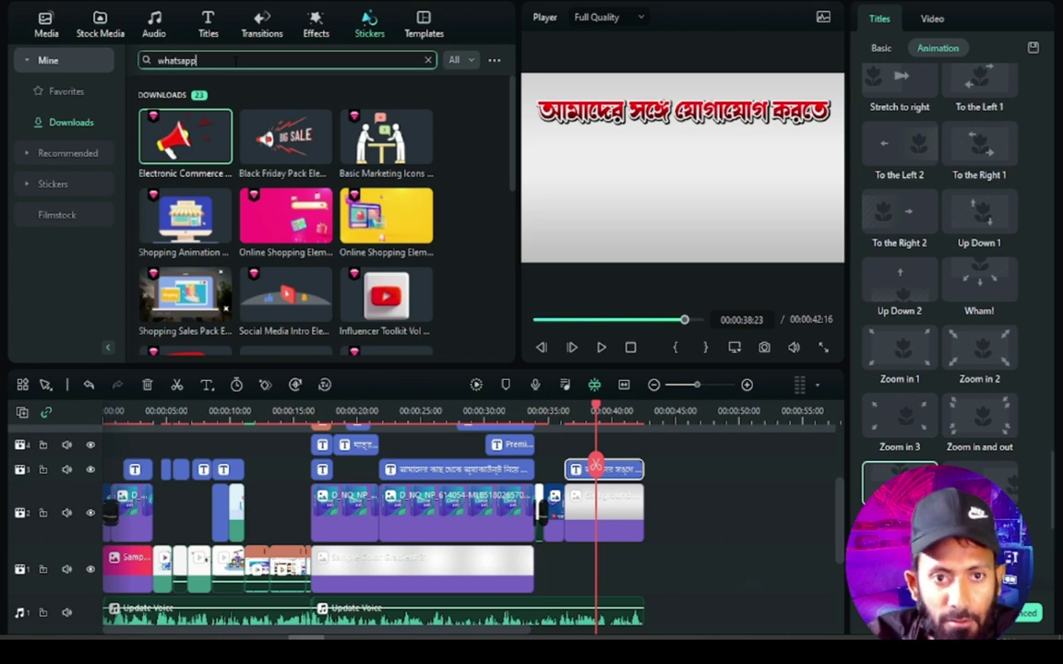
key("Return")
left_click(235, 61)
left_click(42, 150)
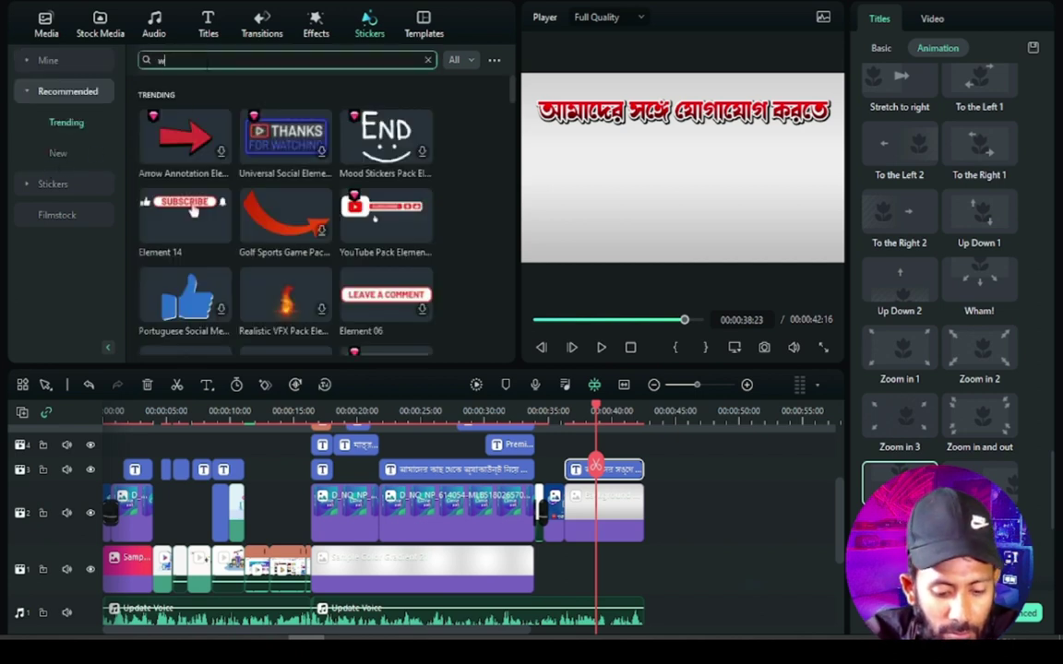
type("whatapp")
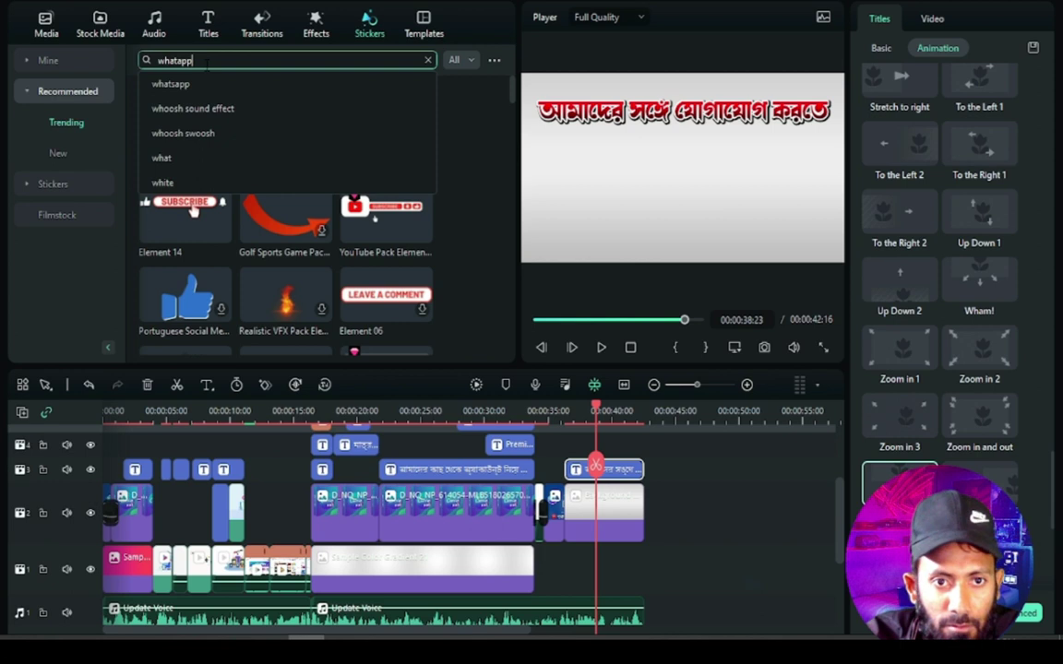
key("Return")
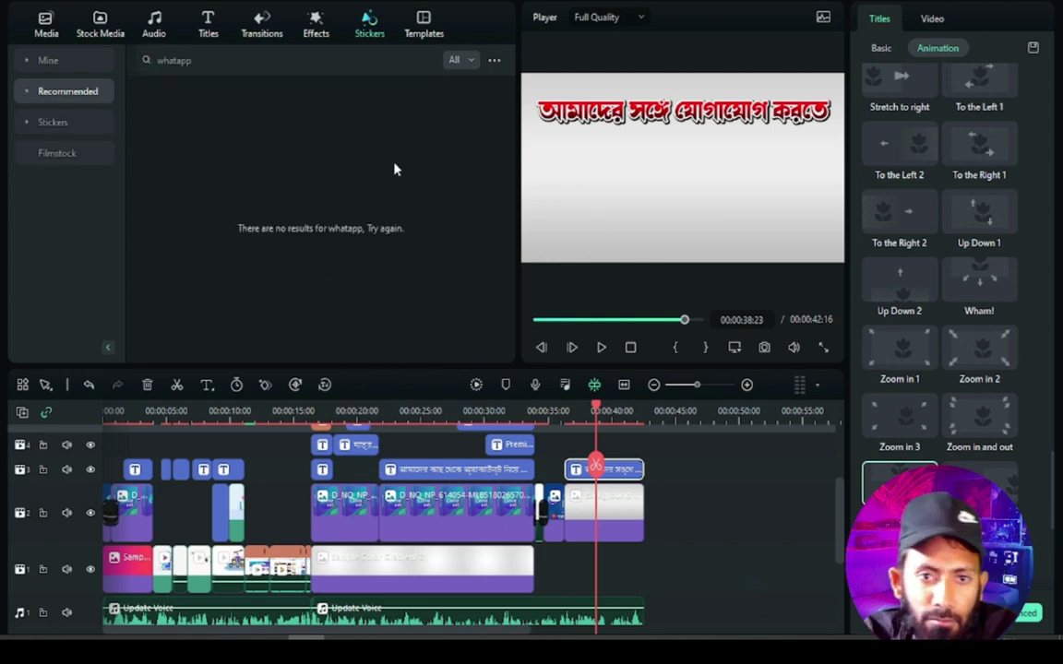
left_click(231, 60)
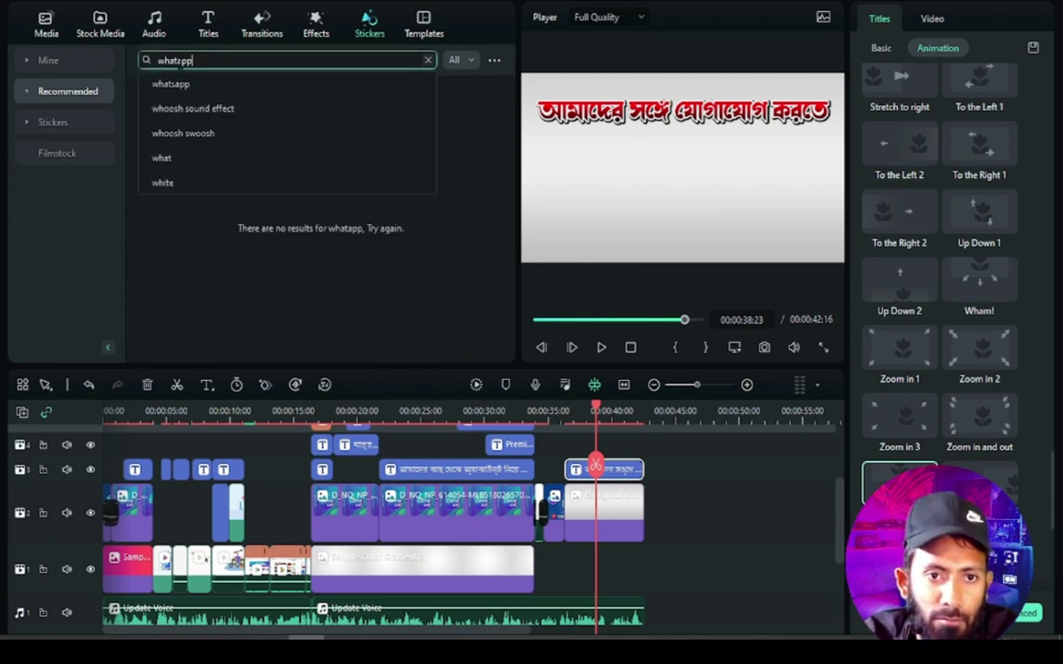
left_click(185, 85)
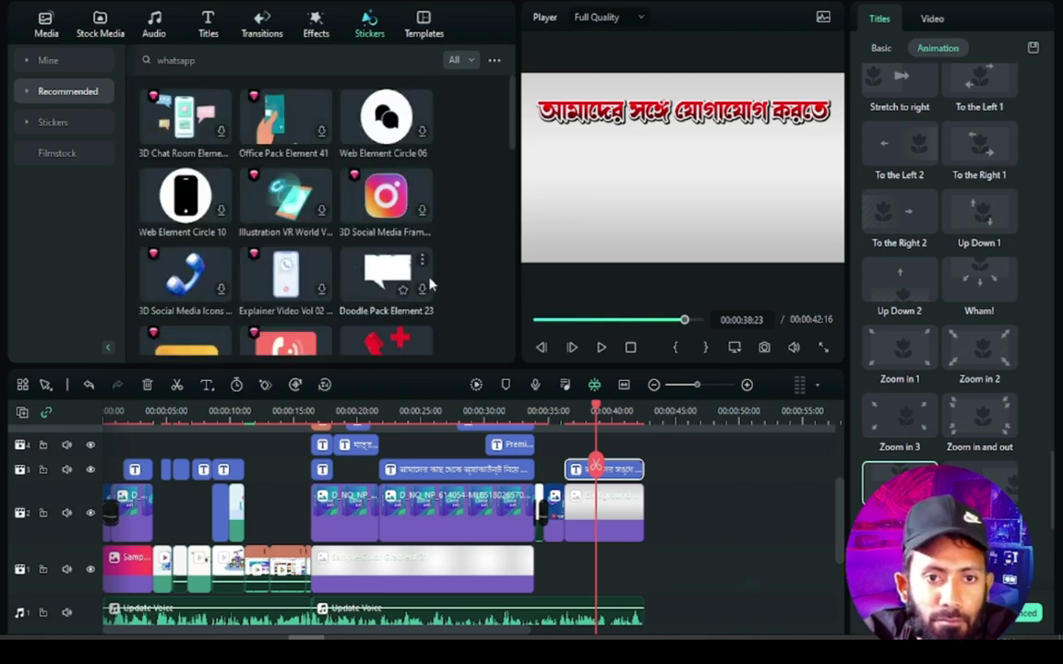
Look through the results and preview the Illustration VR World phone sticker
scroll(397, 251, "down", 2)
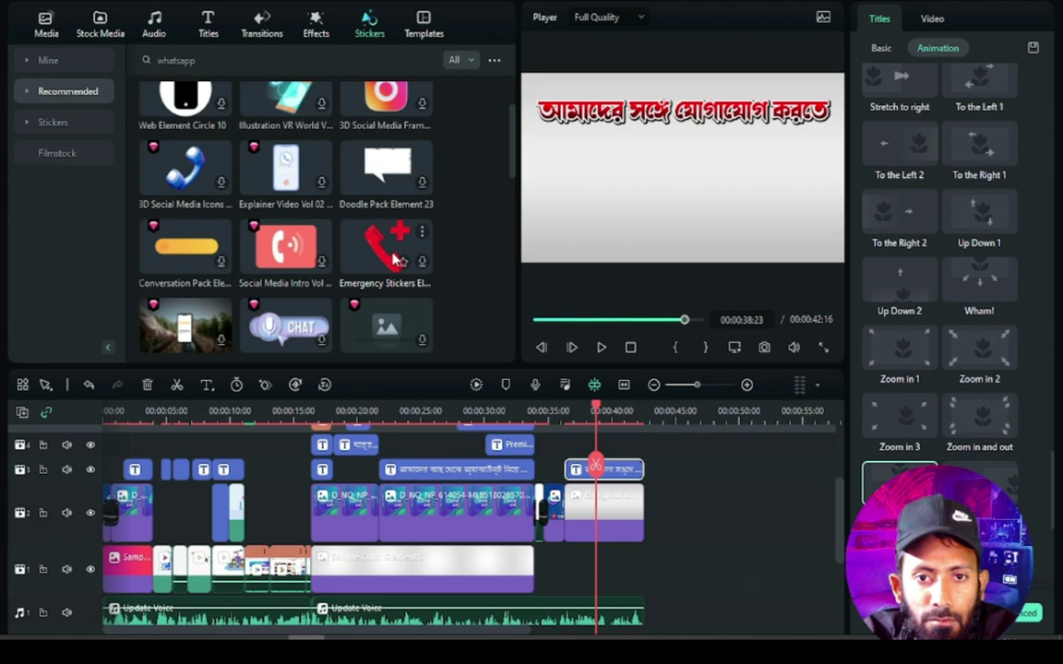
scroll(394, 257, "down", 1)
scroll(392, 260, "down", 1)
scroll(392, 260, "down", 1)
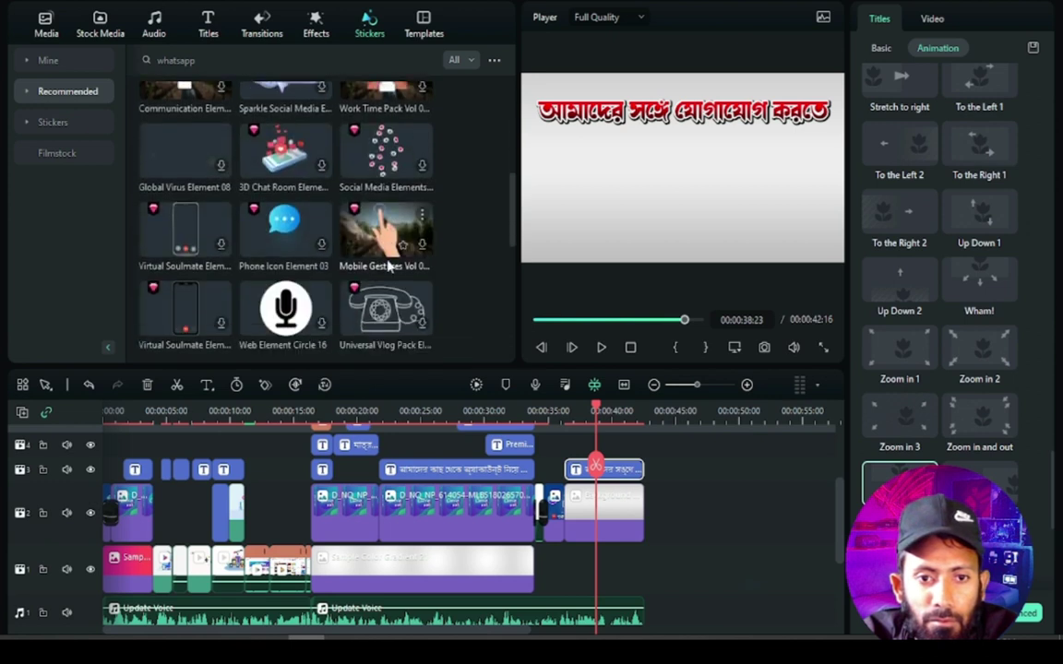
scroll(381, 256, "up", 1)
left_click(282, 185)
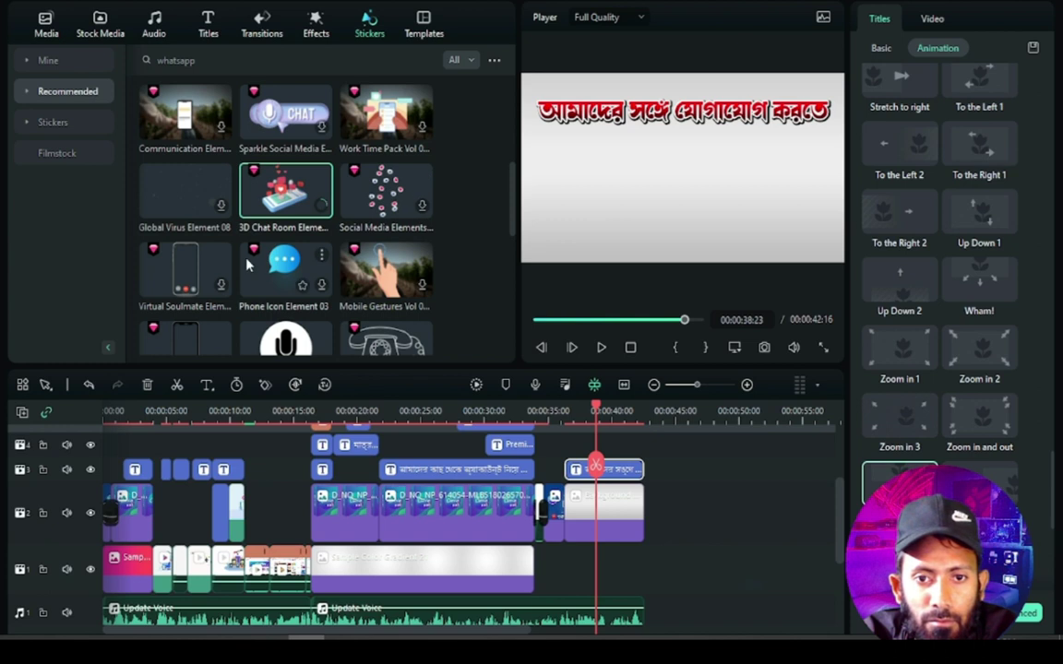
scroll(247, 265, "down", 3)
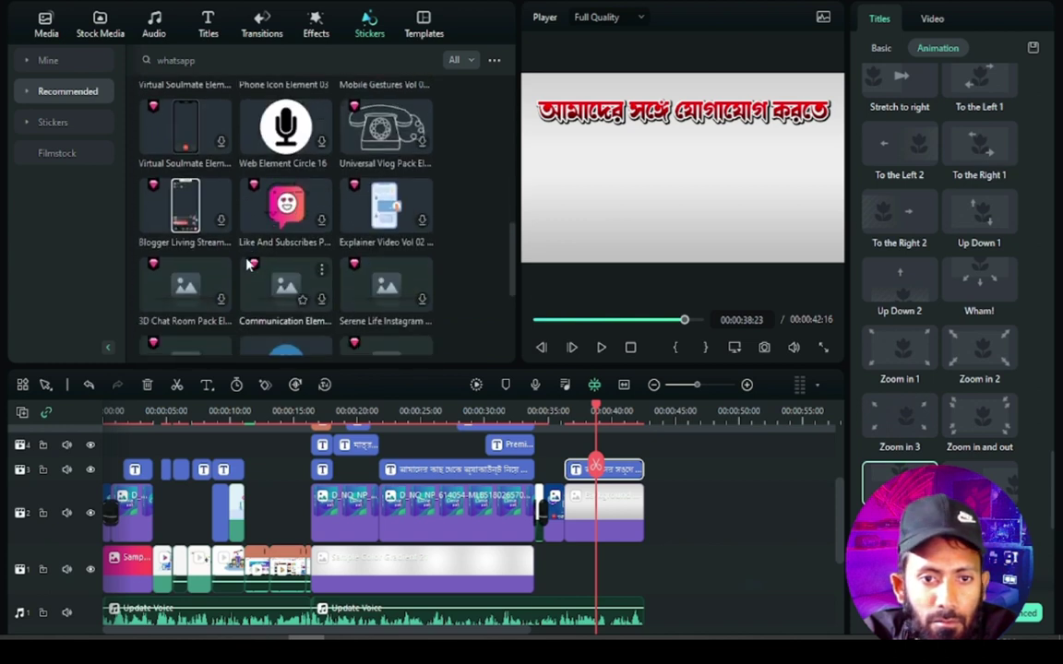
scroll(248, 265, "down", 3)
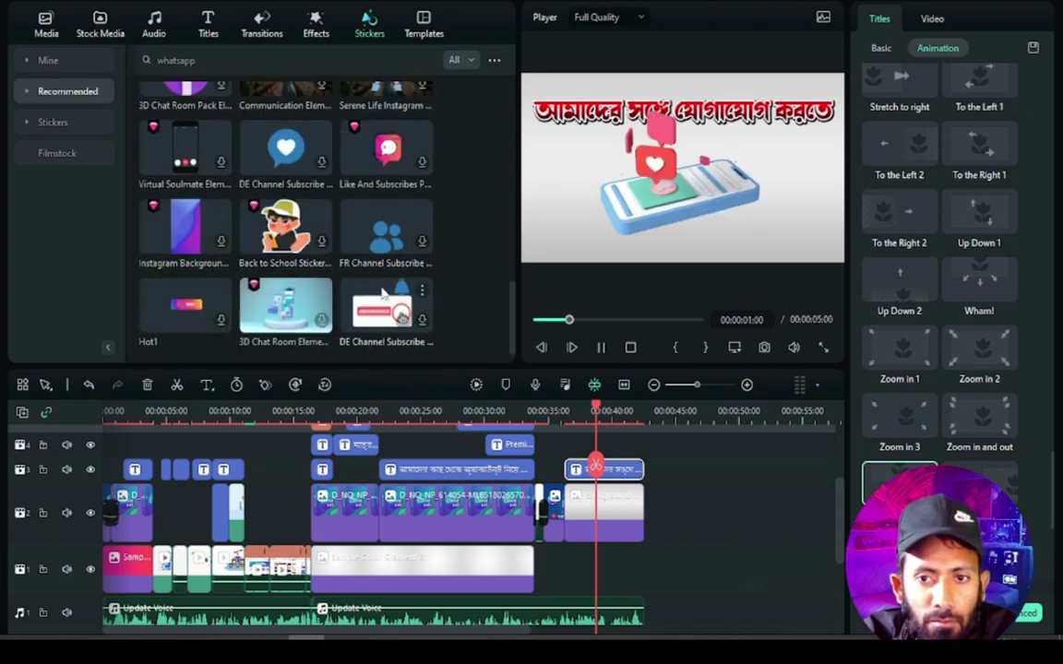
scroll(323, 219, "up", 1)
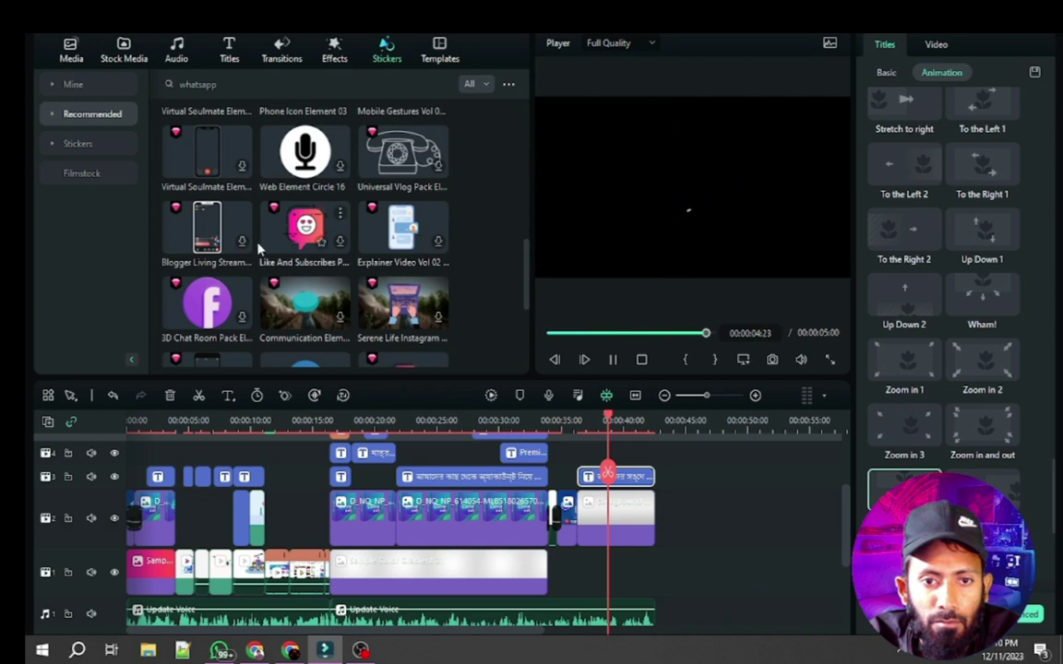
scroll(393, 267, "down", 1)
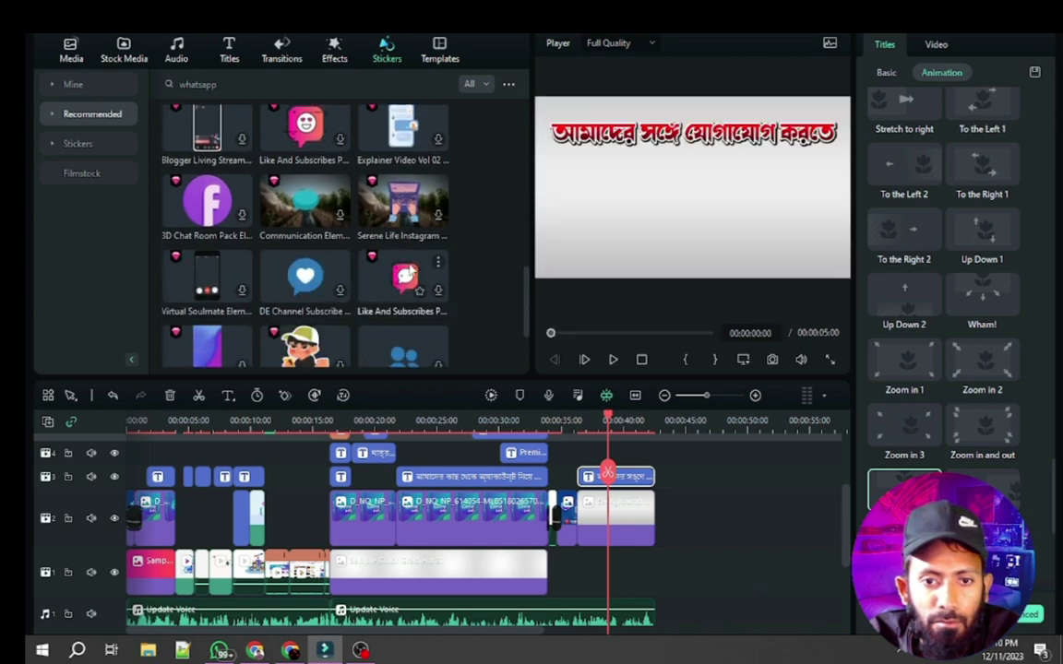
scroll(295, 269, "down", 3)
left_click(310, 304)
scroll(342, 319, "down", 4)
scroll(346, 316, "up", 6)
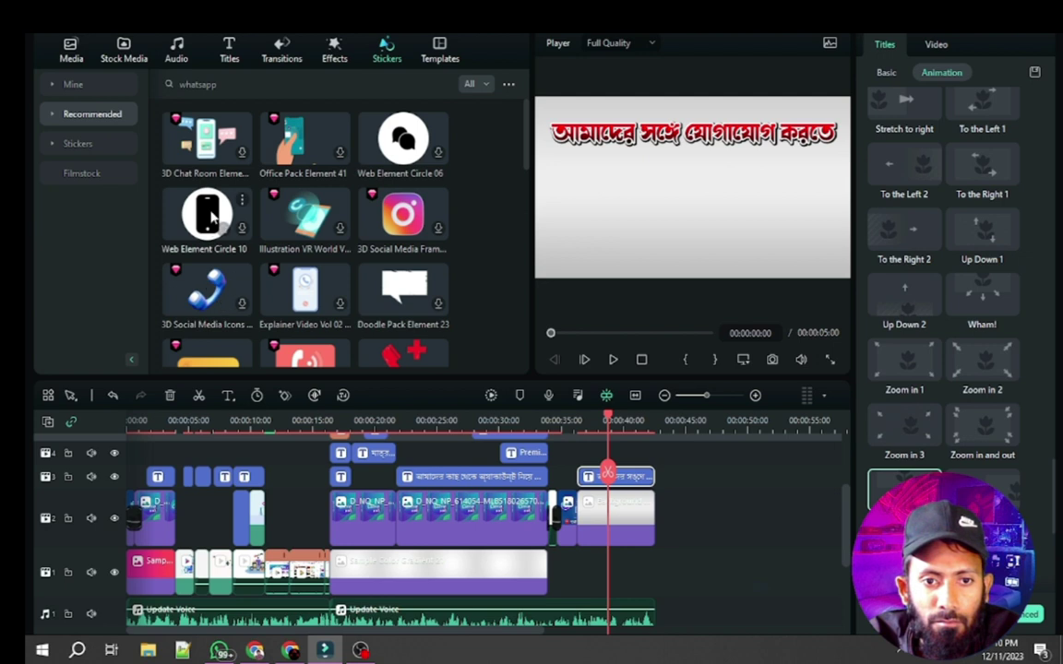
left_click(304, 211)
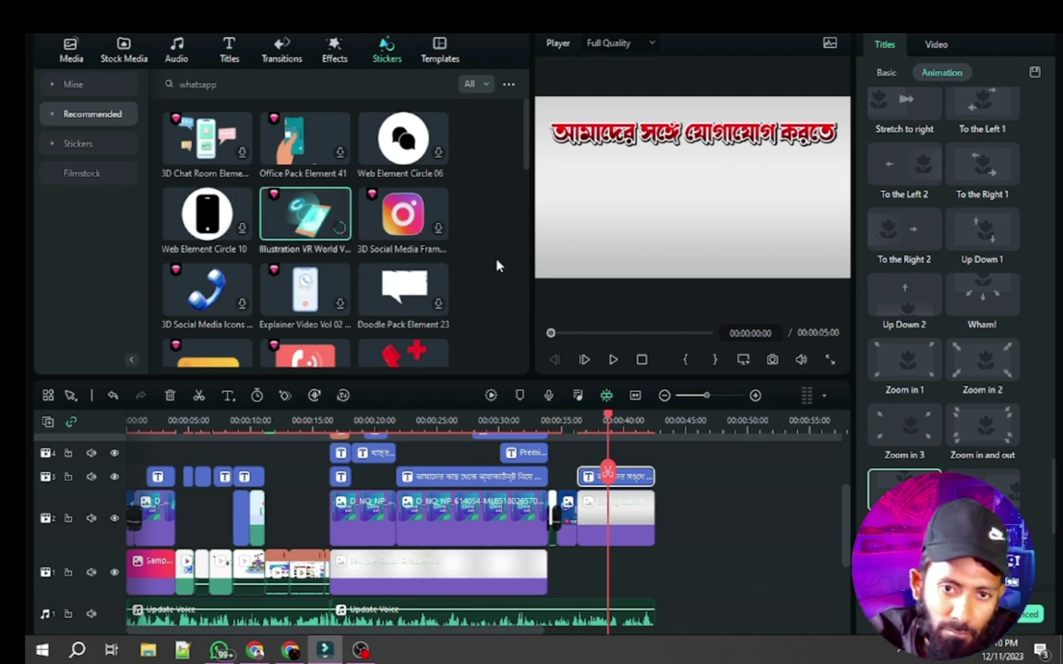
left_click(314, 208)
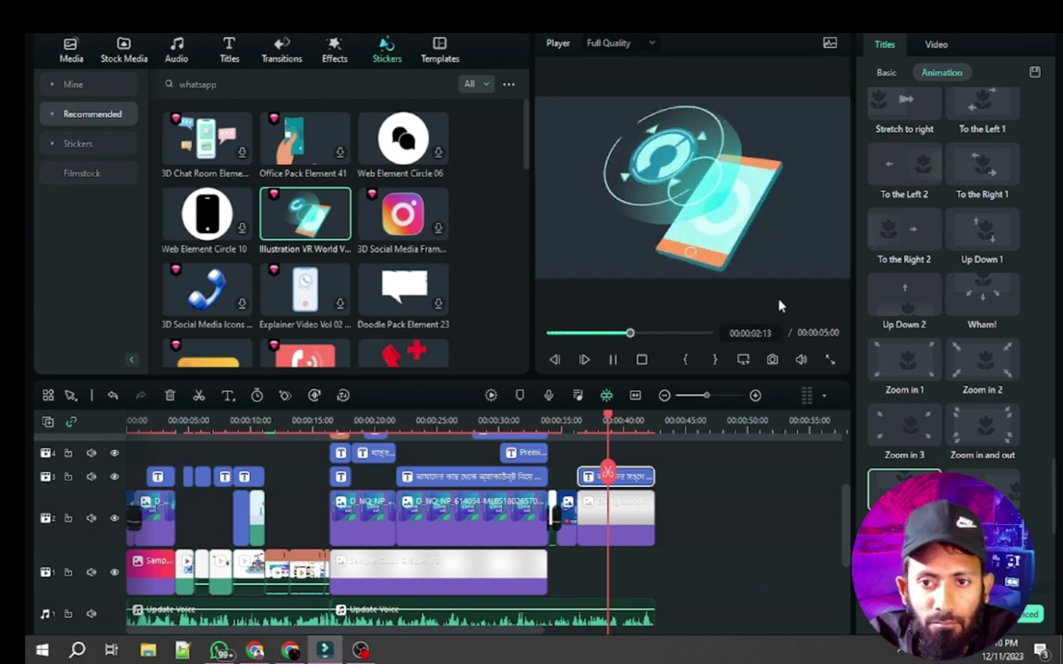
Add the Illustration VR World sticker to track 2 over the closing image clip
left_click(612, 360)
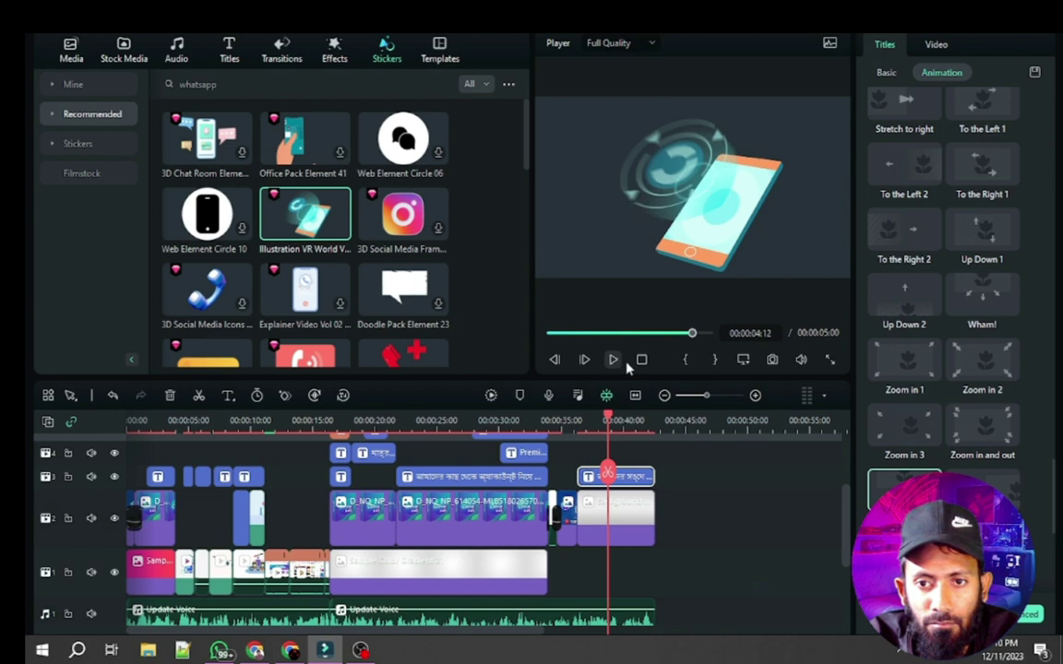
left_click_drag(332, 242, 606, 570)
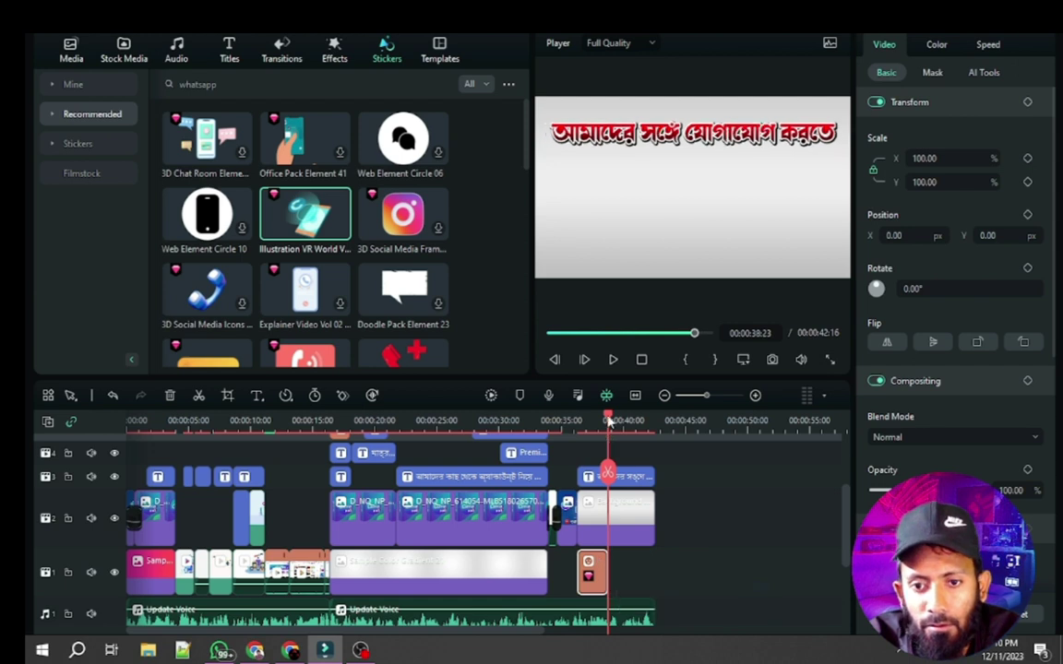
left_click_drag(609, 420, 673, 420)
left_click_drag(598, 577, 711, 574)
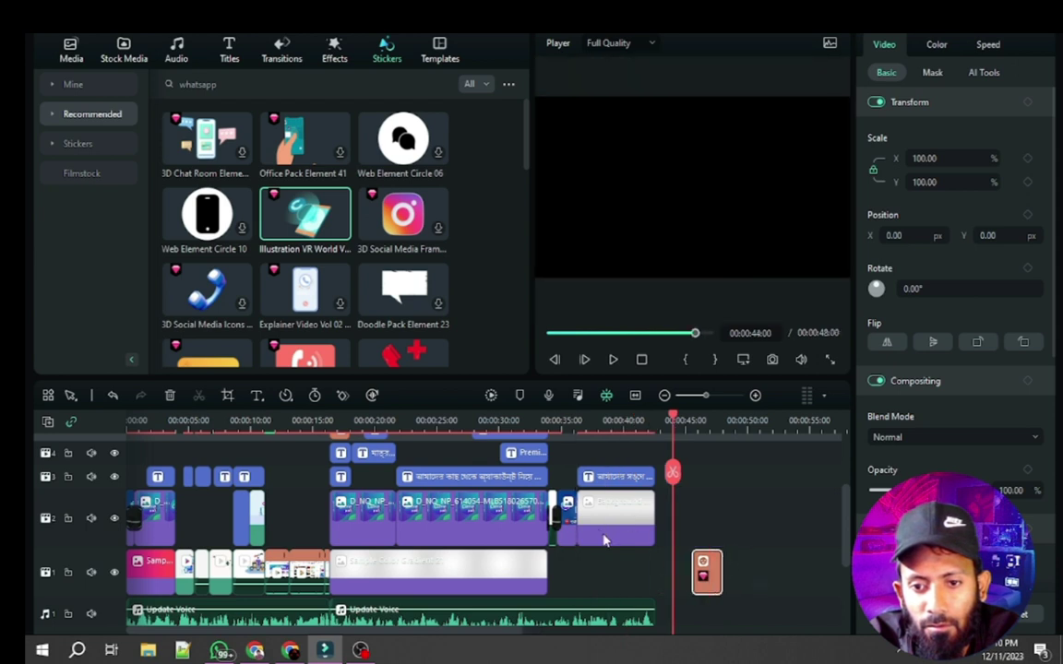
left_click_drag(617, 521, 628, 578)
left_click_drag(707, 574, 594, 520)
left_click_drag(676, 423, 597, 442)
Scale the phone sticker to 55.10% and move it to the lower right
left_click(601, 518)
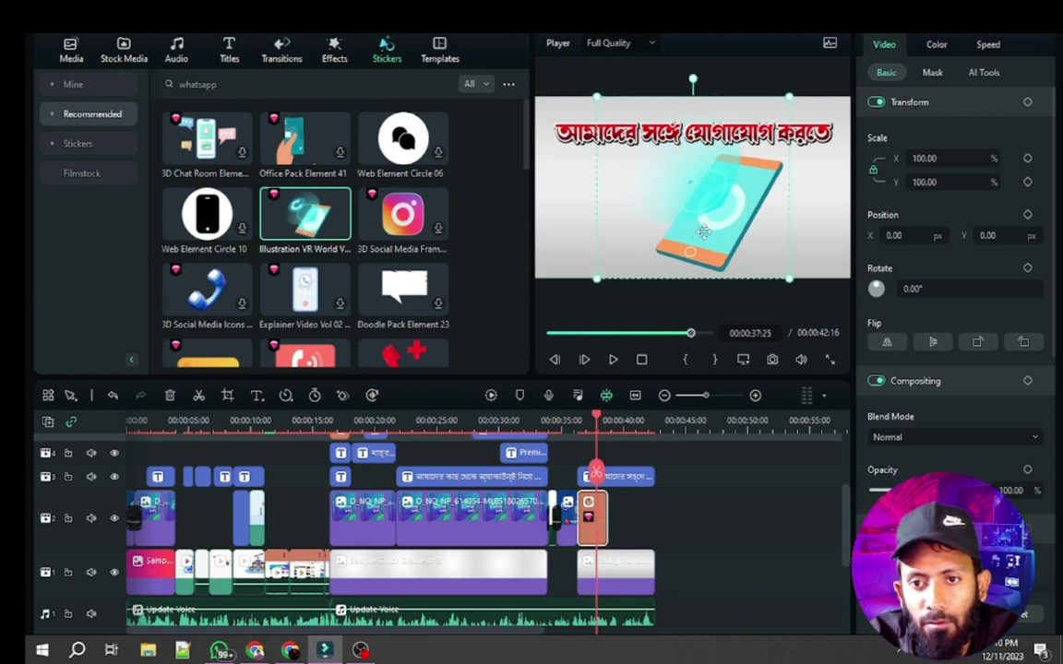
left_click_drag(596, 96, 682, 178)
left_click_drag(749, 244, 792, 228)
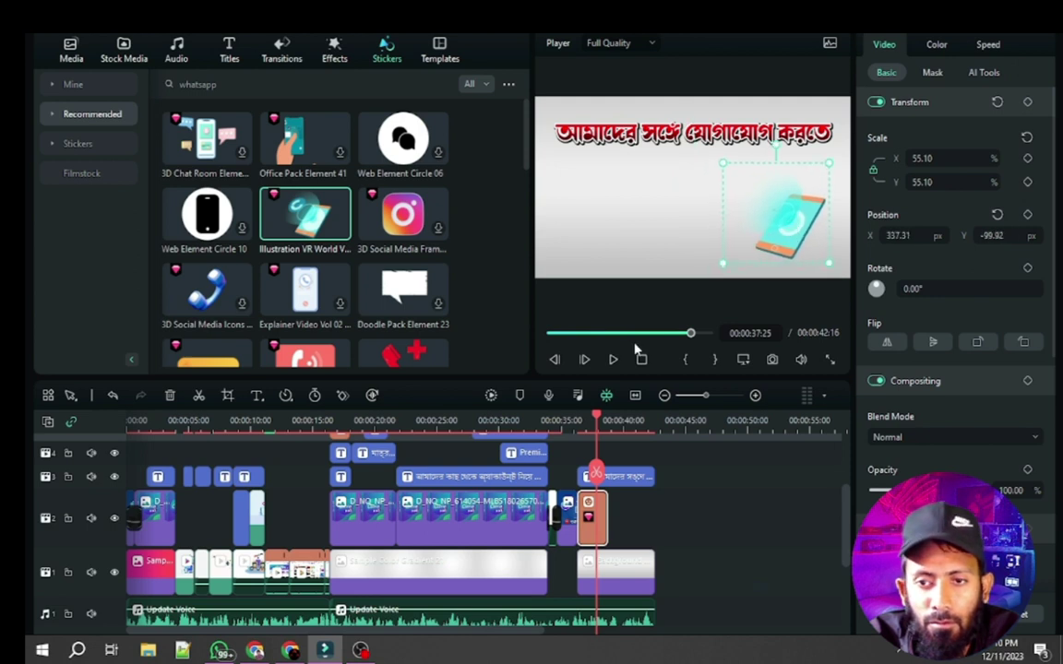
left_click(557, 420)
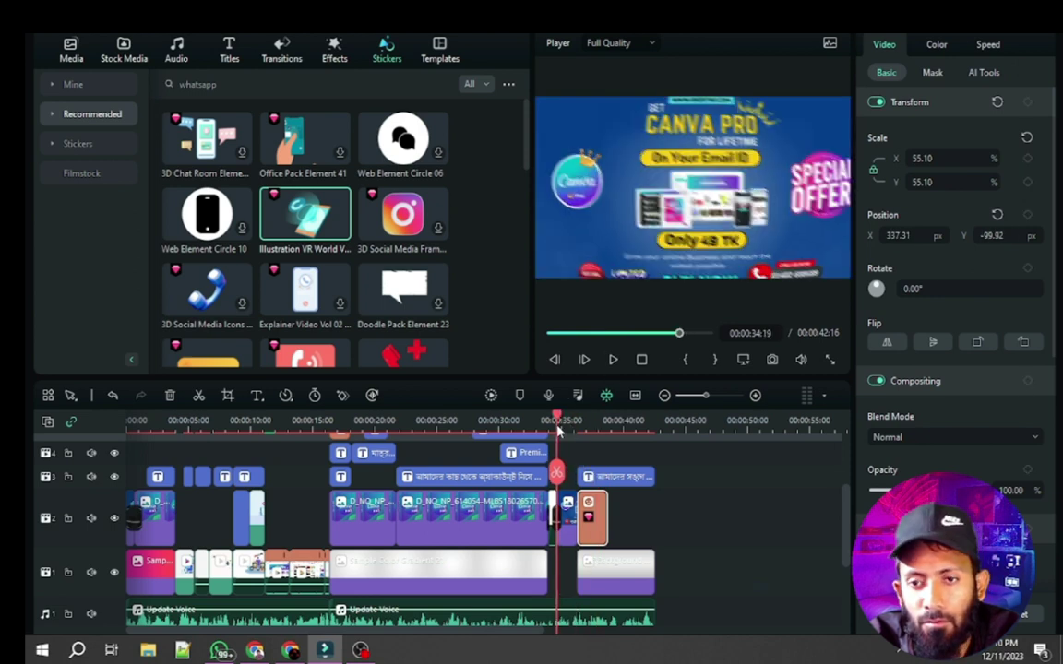
Play the ending, then lengthen the sticker clip and shift it slightly later
key("space")
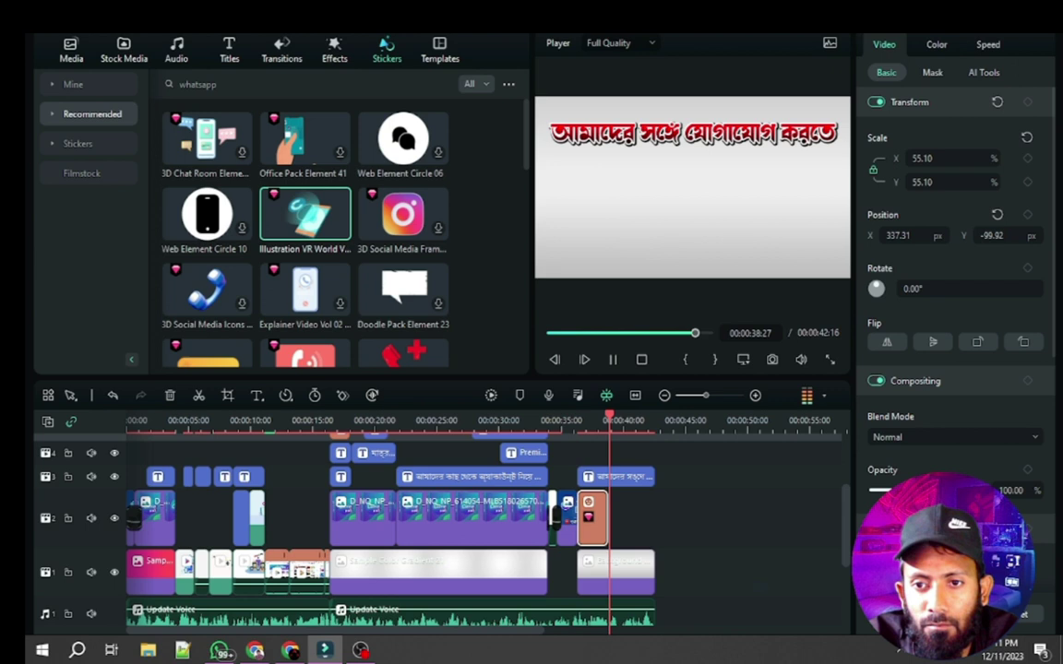
key("space")
left_click_drag(604, 521, 685, 515)
left_click_drag(593, 526, 636, 522)
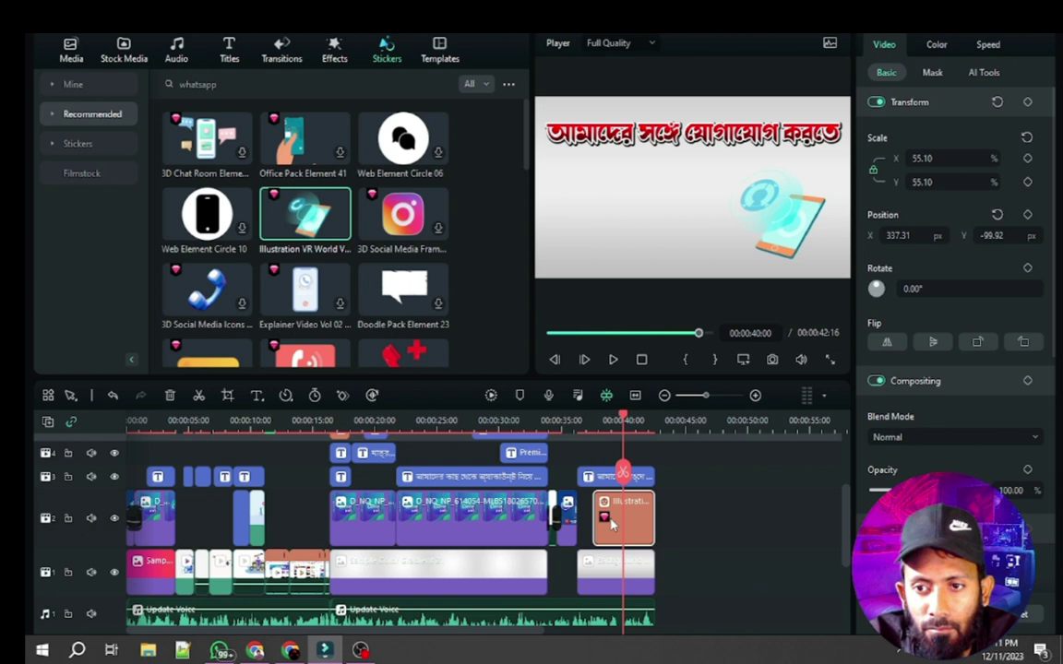
Set the phone sticker's speed to Slow 0.5x
left_click(611, 523)
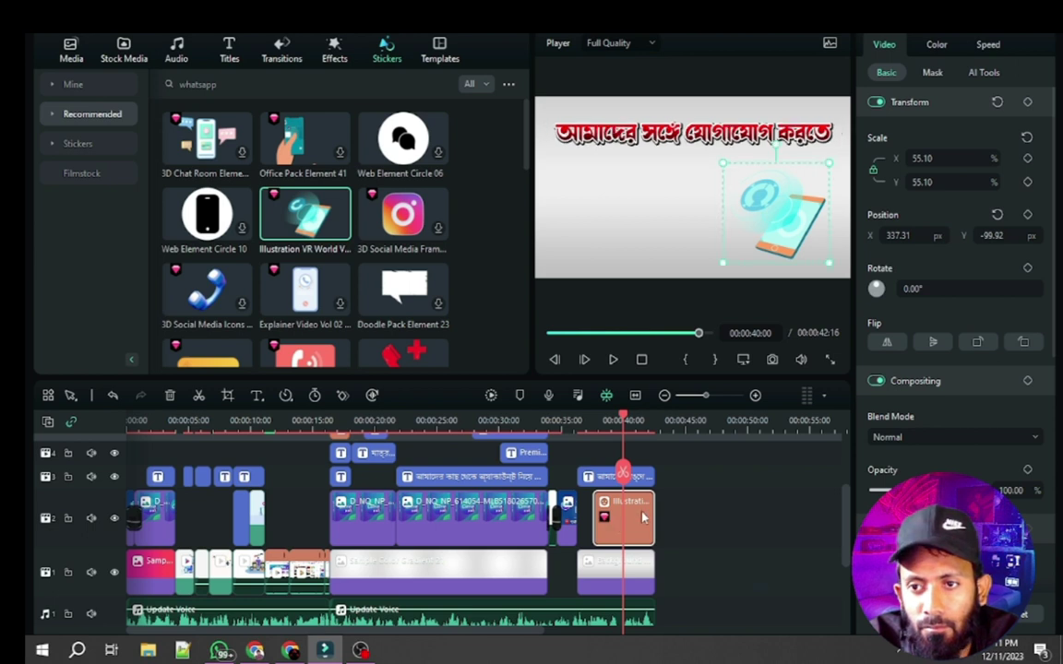
left_click(286, 397)
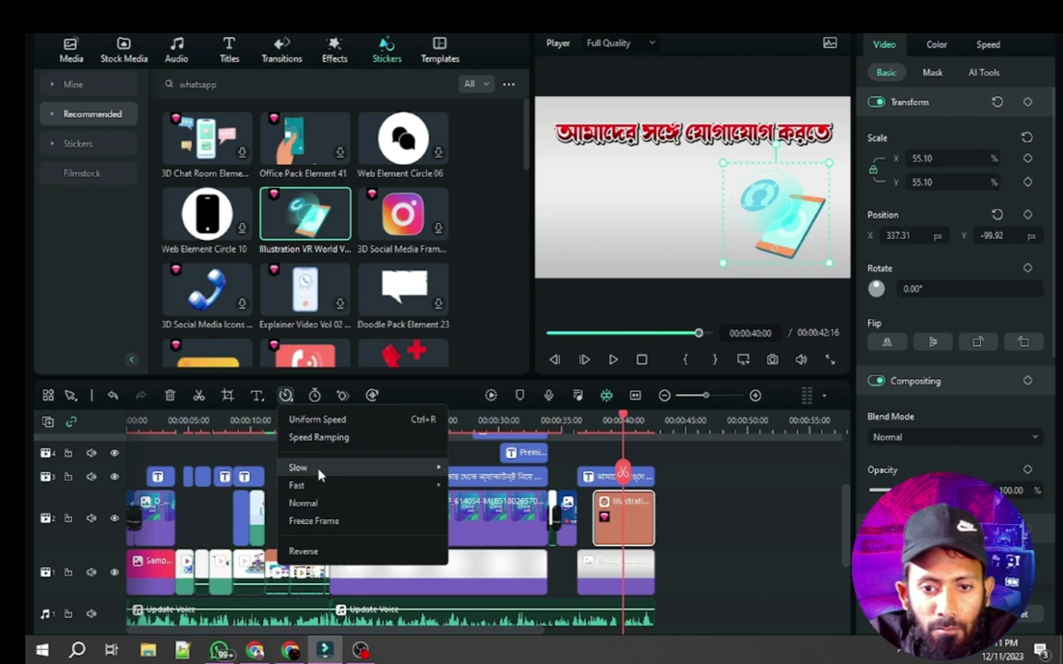
mouse_move(403, 468)
left_click(465, 473)
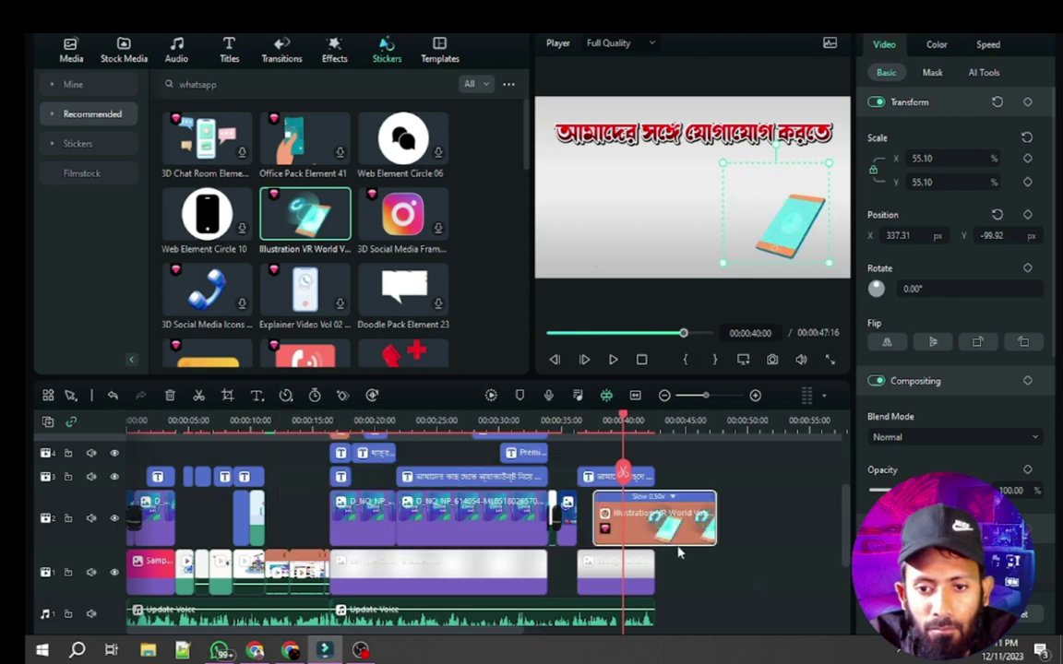
Trim the sticker to match the closing scene and play back from about 33 s
left_click_drag(595, 523, 581, 524)
left_click_drag(698, 522, 655, 522)
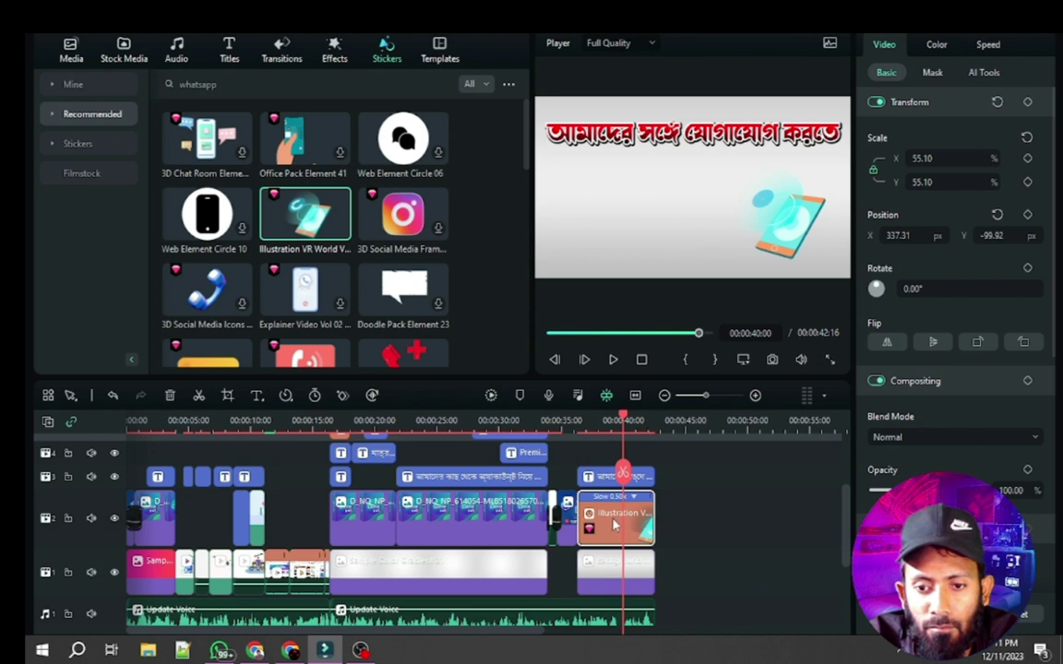
left_click_drag(623, 422, 543, 429)
key("space")
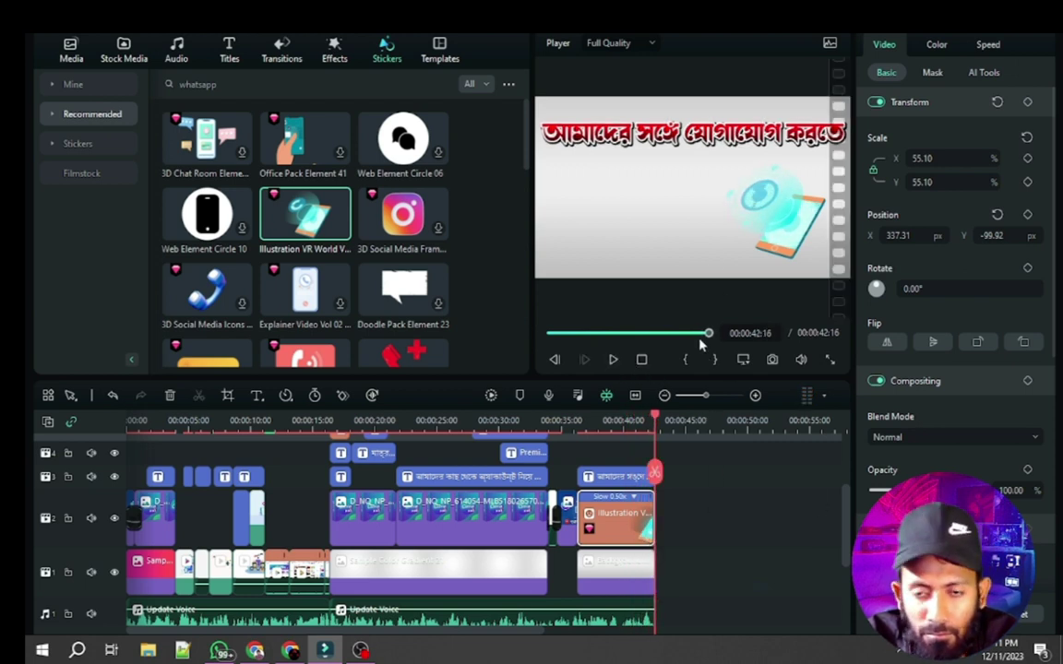
left_click(830, 361)
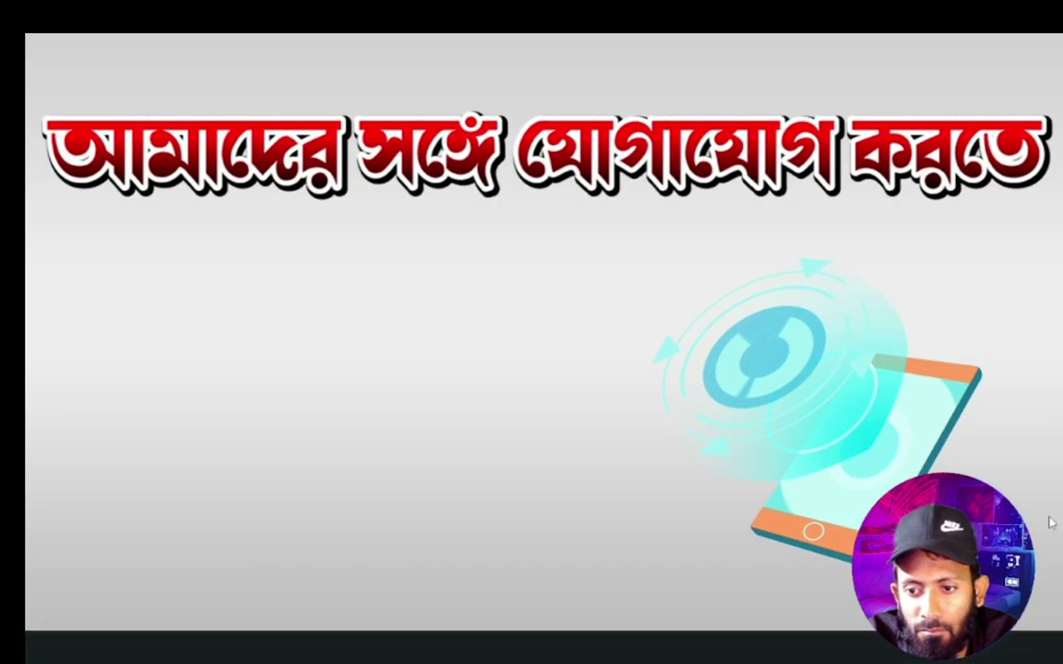
mouse_move(1041, 625)
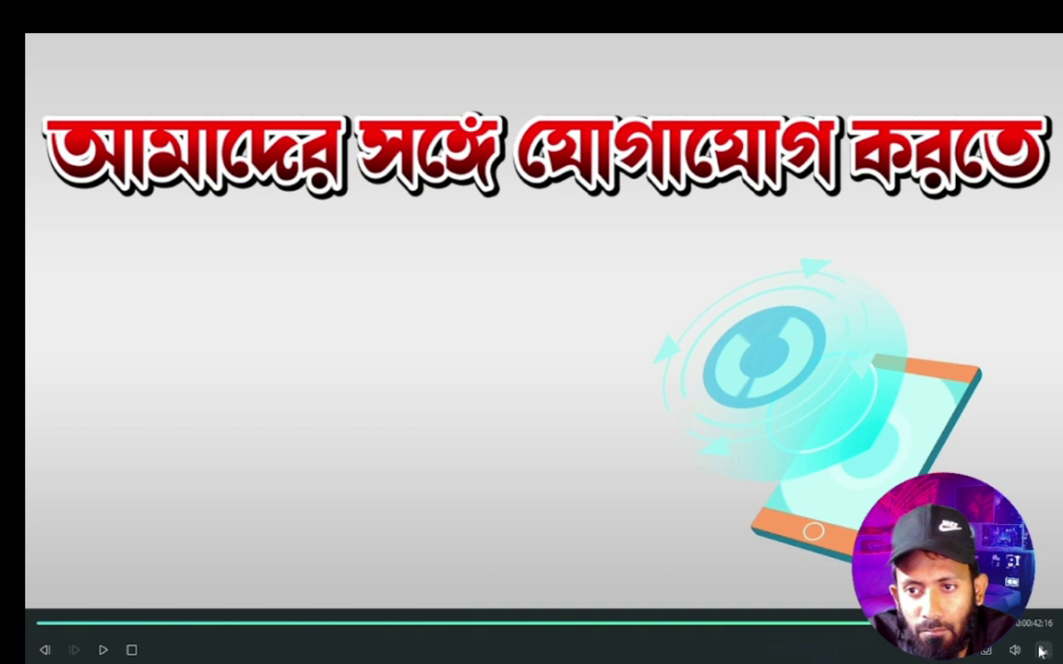
left_click(1041, 652)
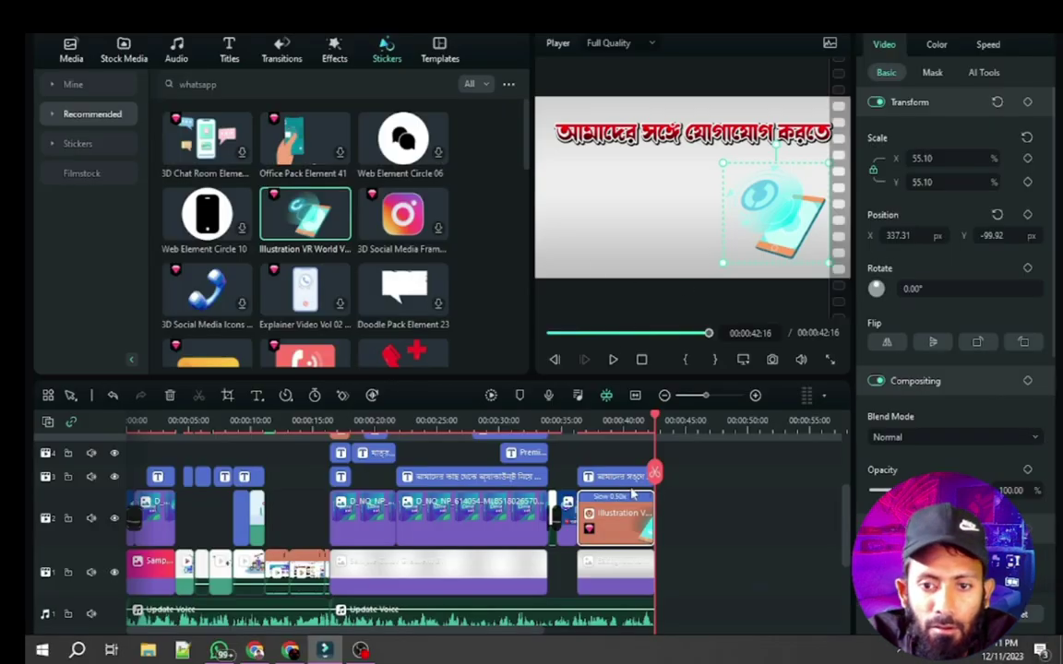
Paste a copy of the closing Bengali title at 45:24
left_click(614, 476)
scroll(652, 451, "up", 1)
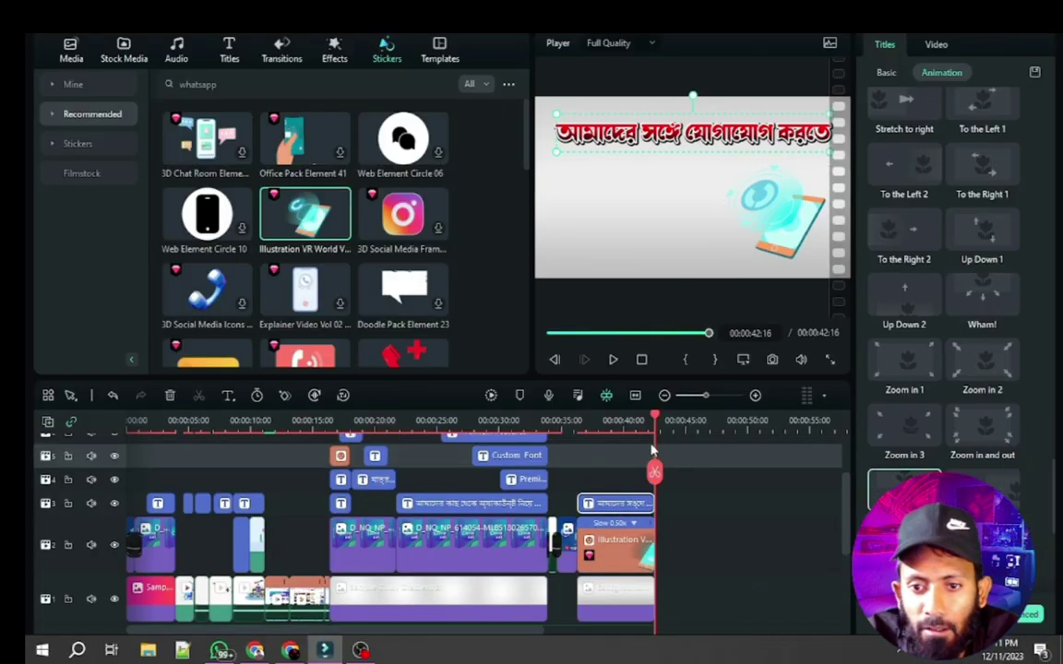
left_click_drag(659, 421, 637, 423)
left_click(646, 434)
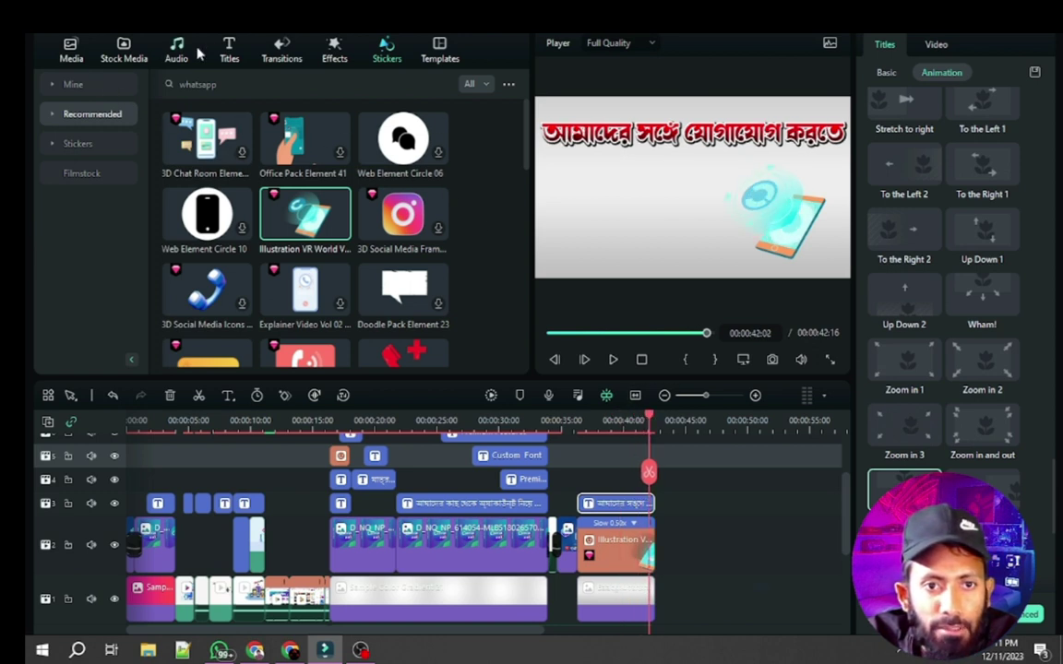
left_click(227, 53)
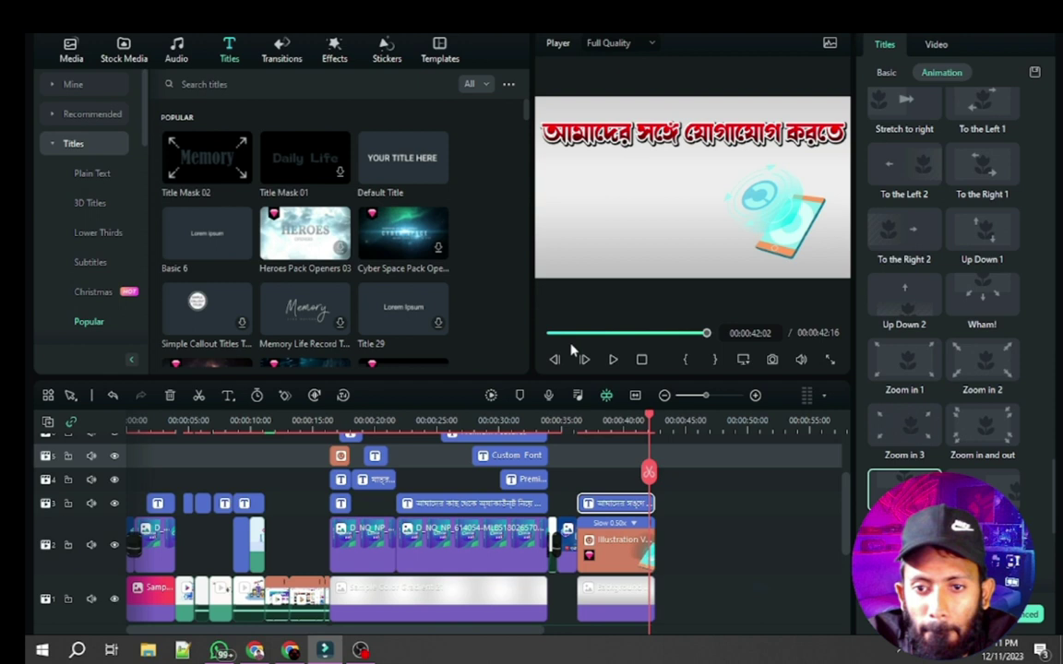
left_click_drag(648, 425, 696, 435)
key("ctrl+v")
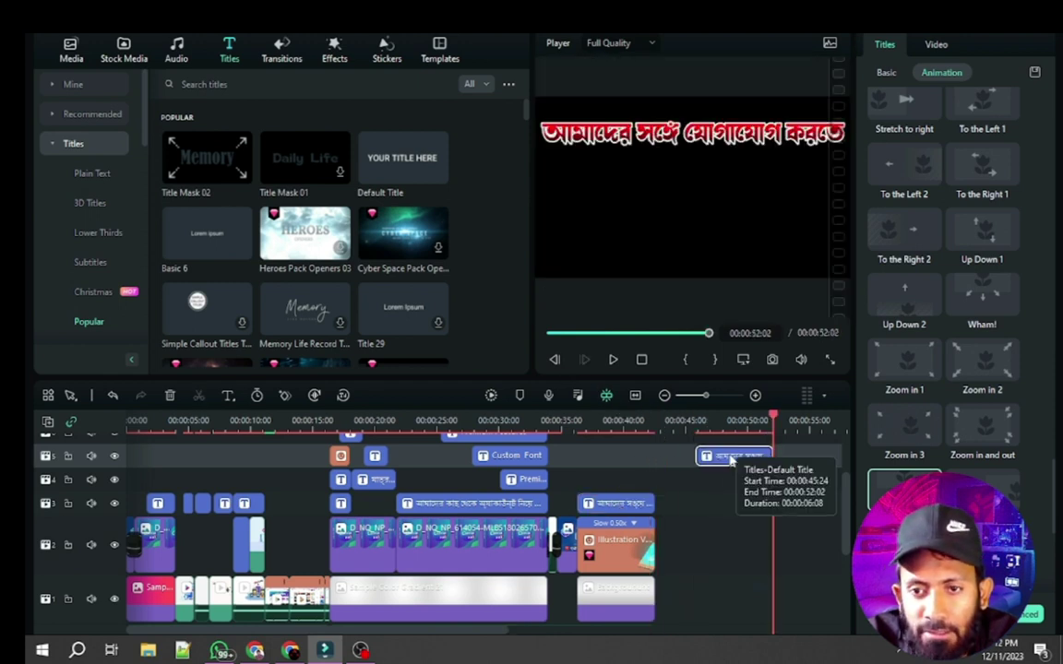
left_click(732, 458)
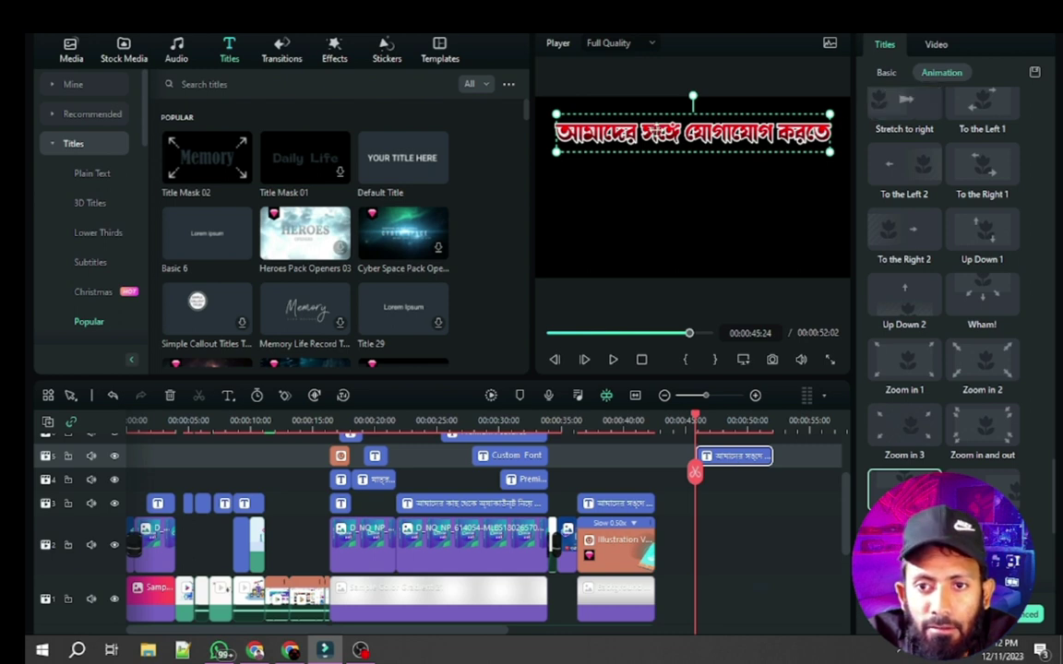
Replace the copied title's text with the contact phone number
double_click(660, 131)
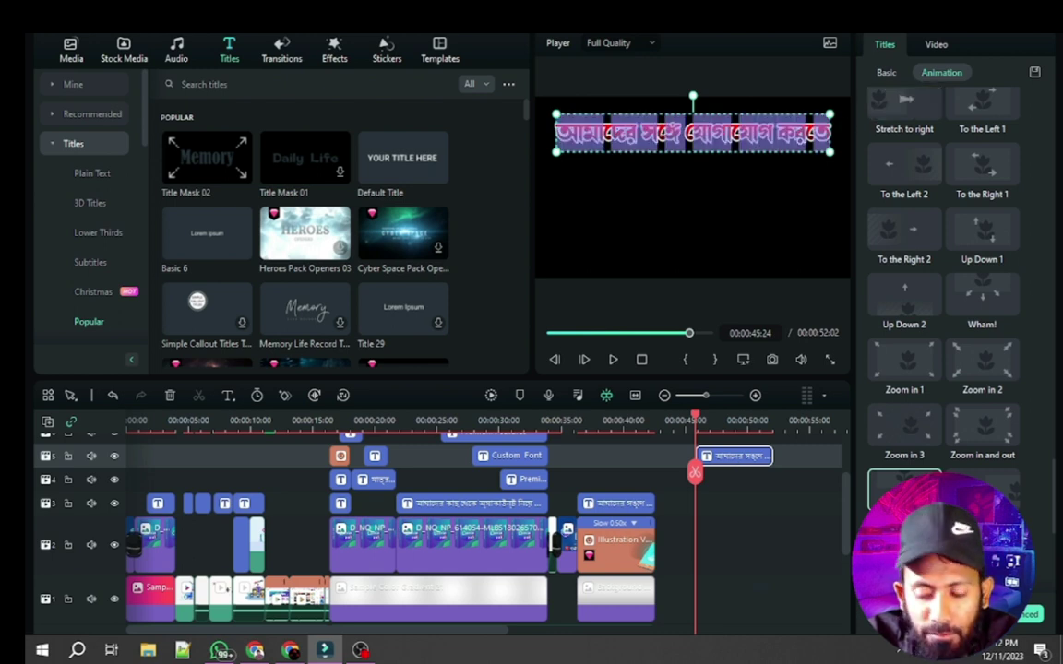
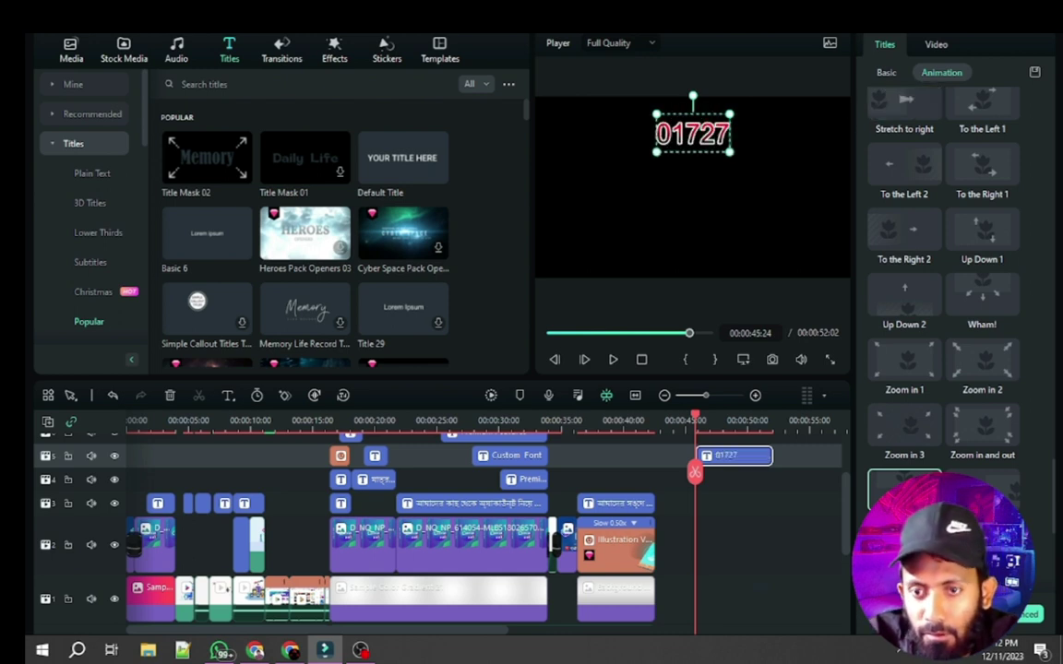
key("ctrl+a")
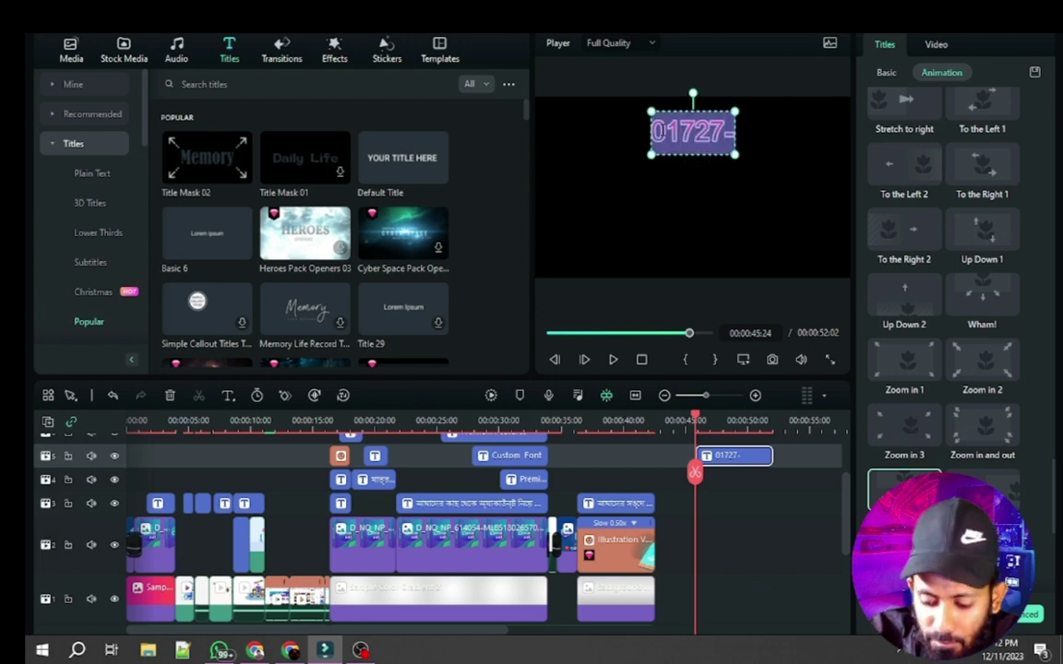
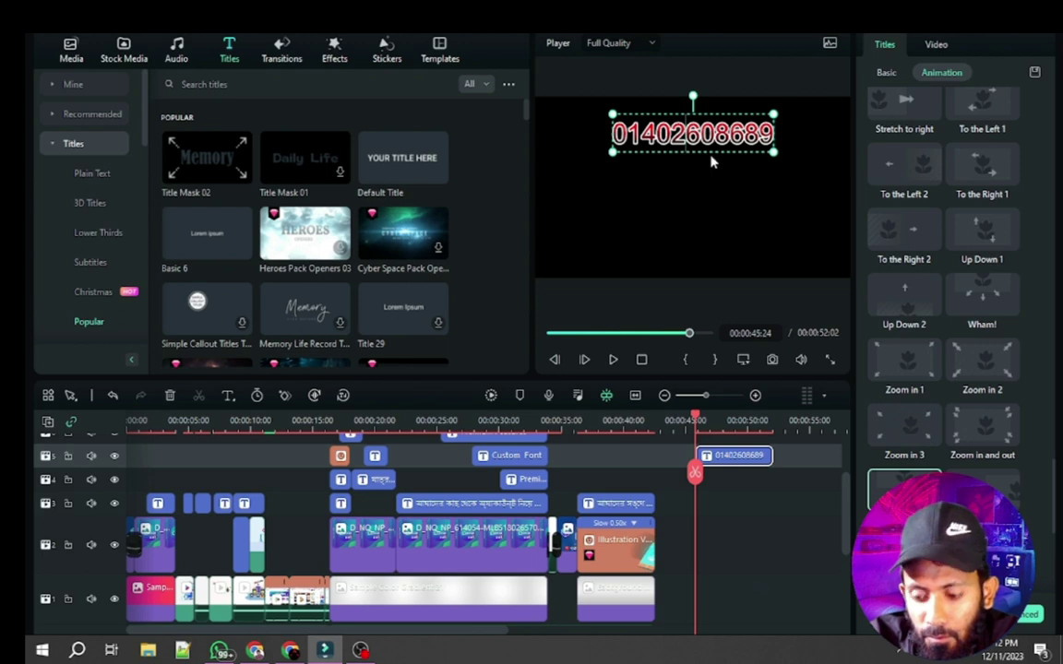
left_click(721, 198)
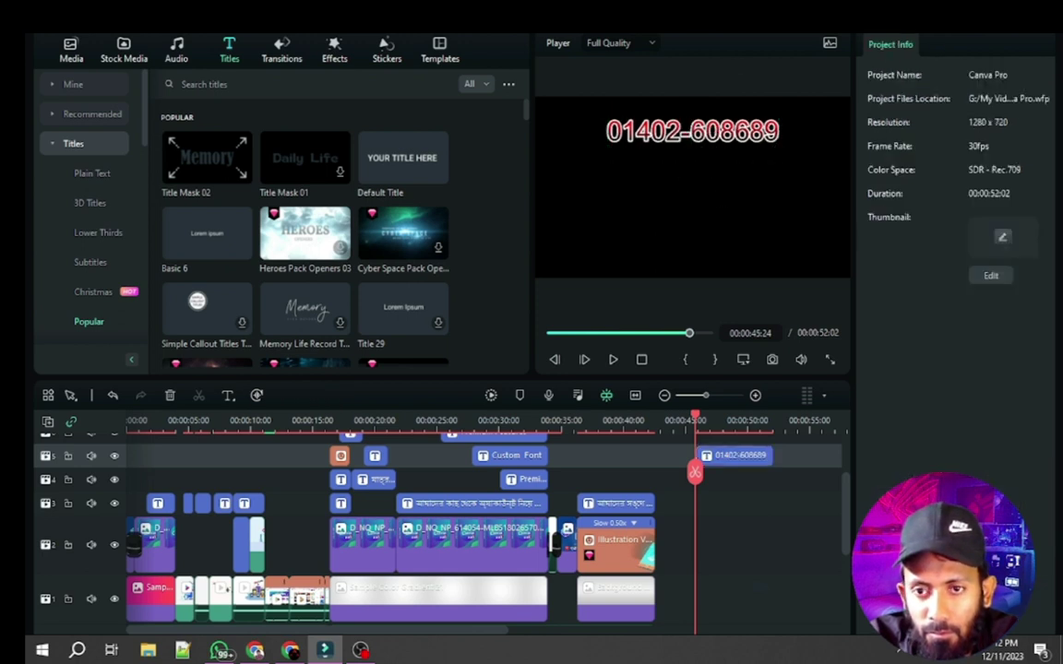
left_click(698, 137)
left_click_drag(700, 429, 674, 425)
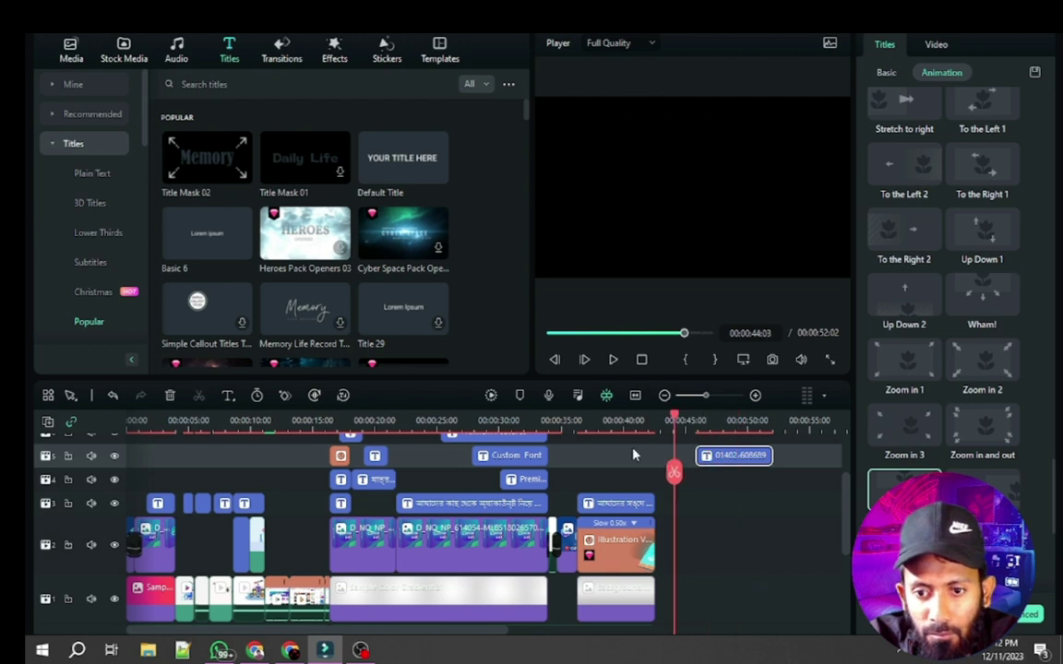
left_click_drag(676, 472, 598, 484)
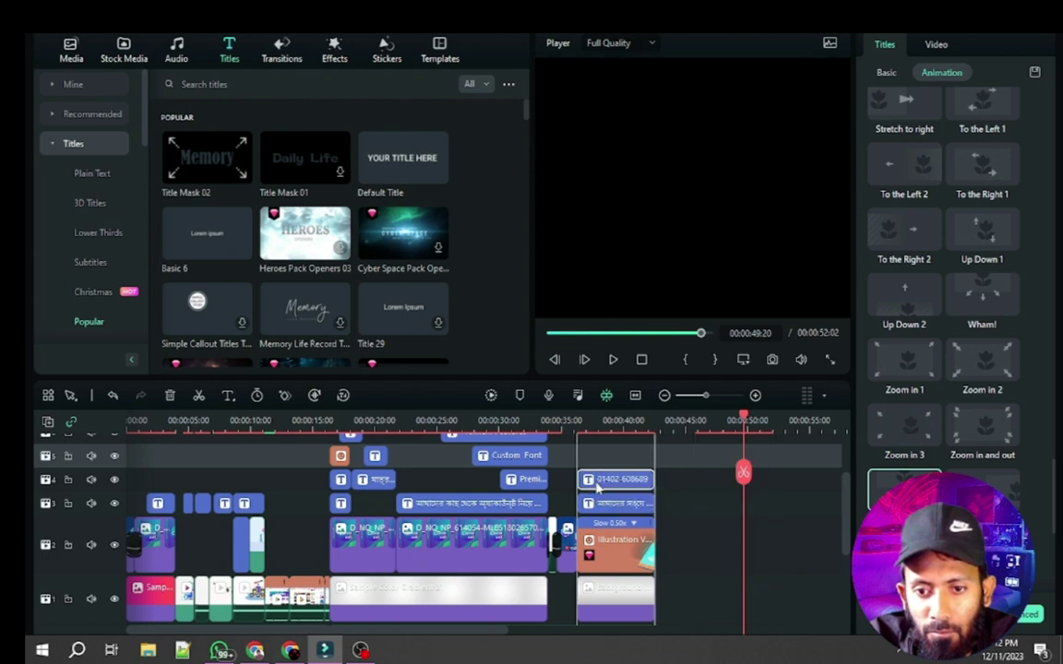
Move the phone number title just below the Bengali heading and shrink it slightly
double_click(605, 482)
left_click_drag(699, 152, 707, 176)
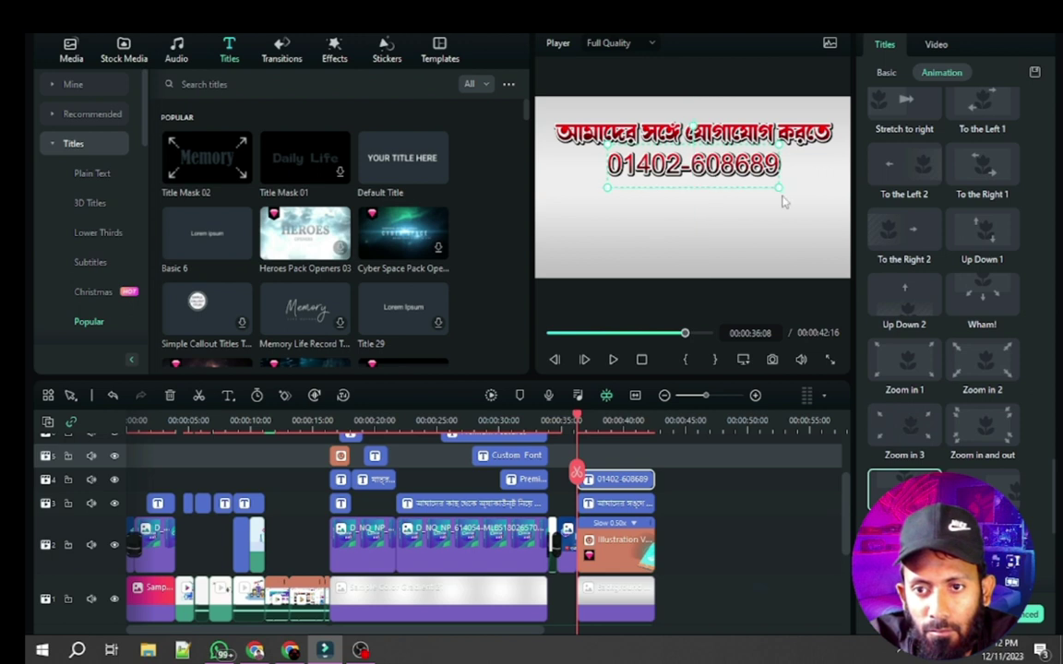
left_click_drag(779, 190, 712, 173)
left_click(722, 214)
left_click(728, 173)
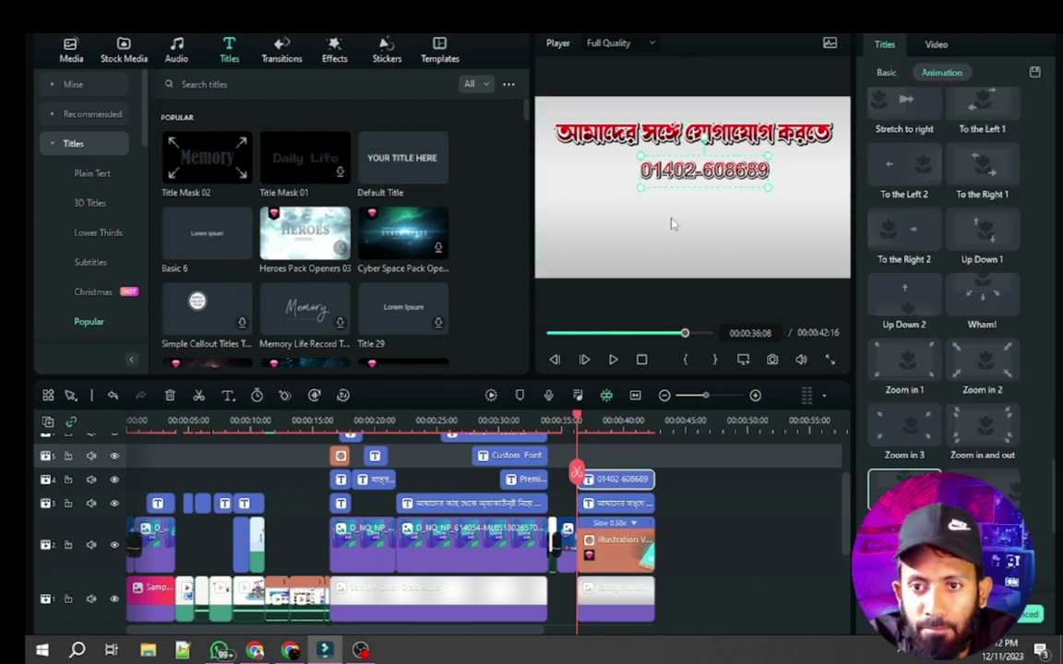
left_click(709, 222)
left_click(704, 177)
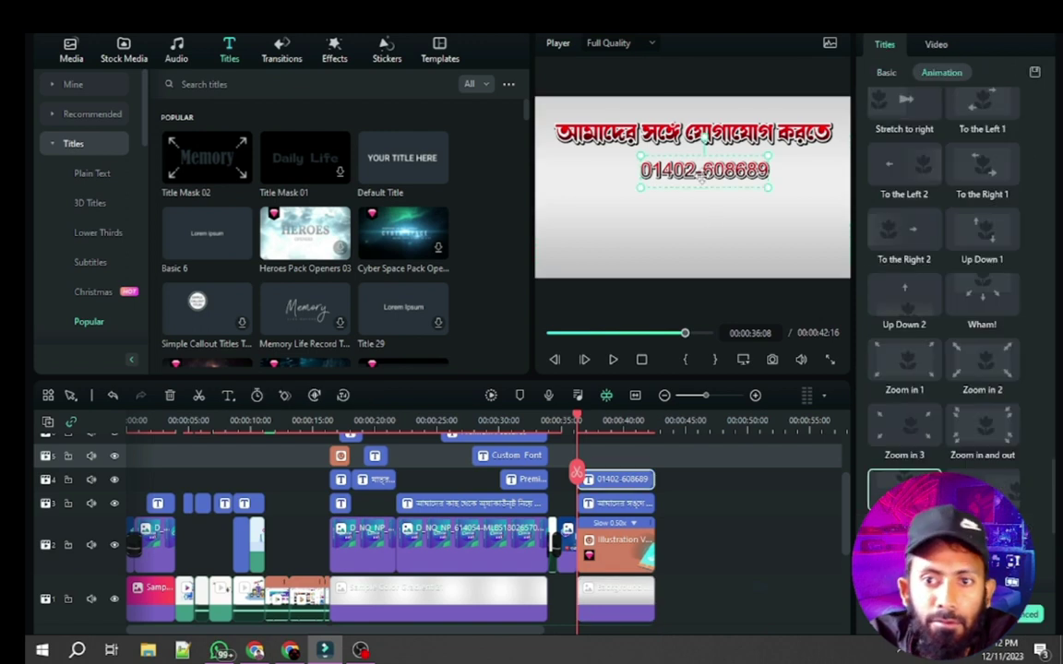
left_click(702, 203)
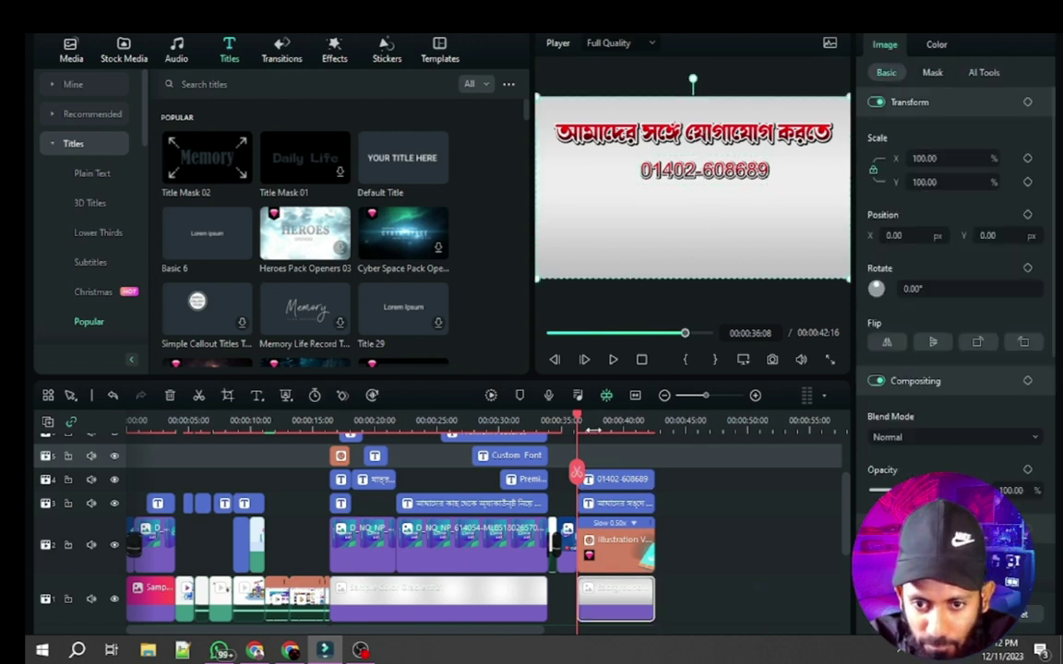
left_click_drag(580, 423, 607, 430)
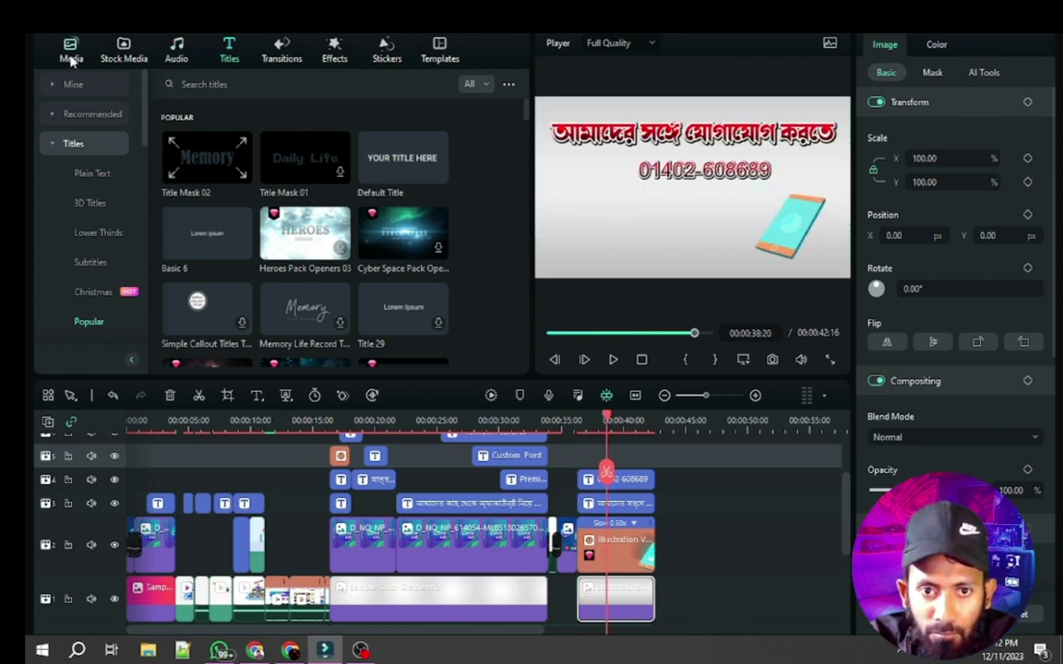
Search the Filmora sticker library for 'whatsapp'
left_click(71, 59)
scroll(379, 283, "down", 5)
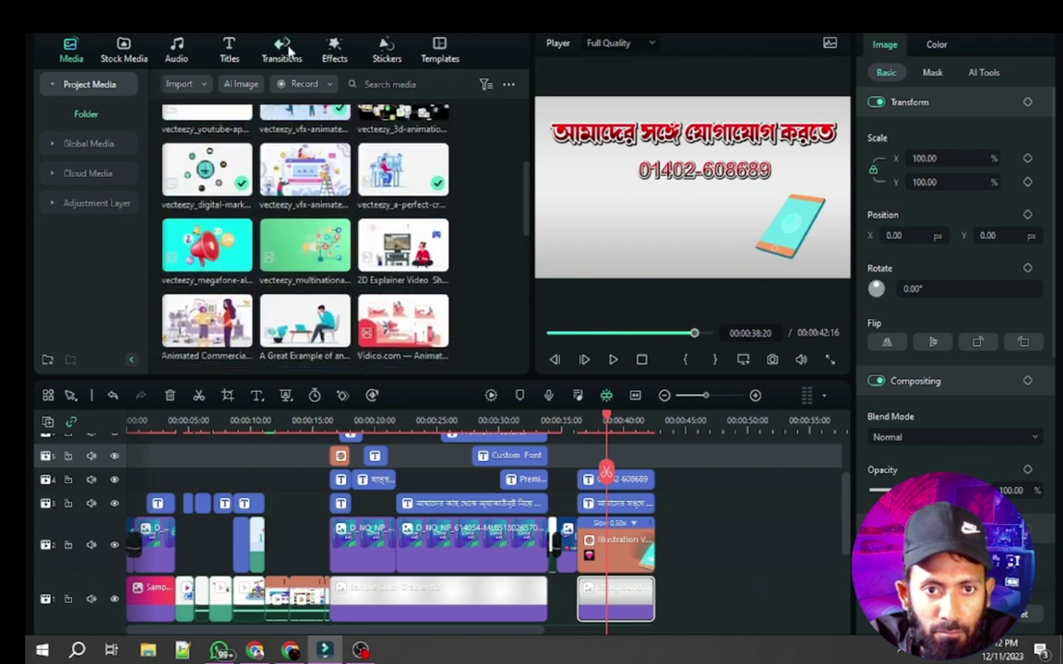
scroll(337, 188, "up", 5)
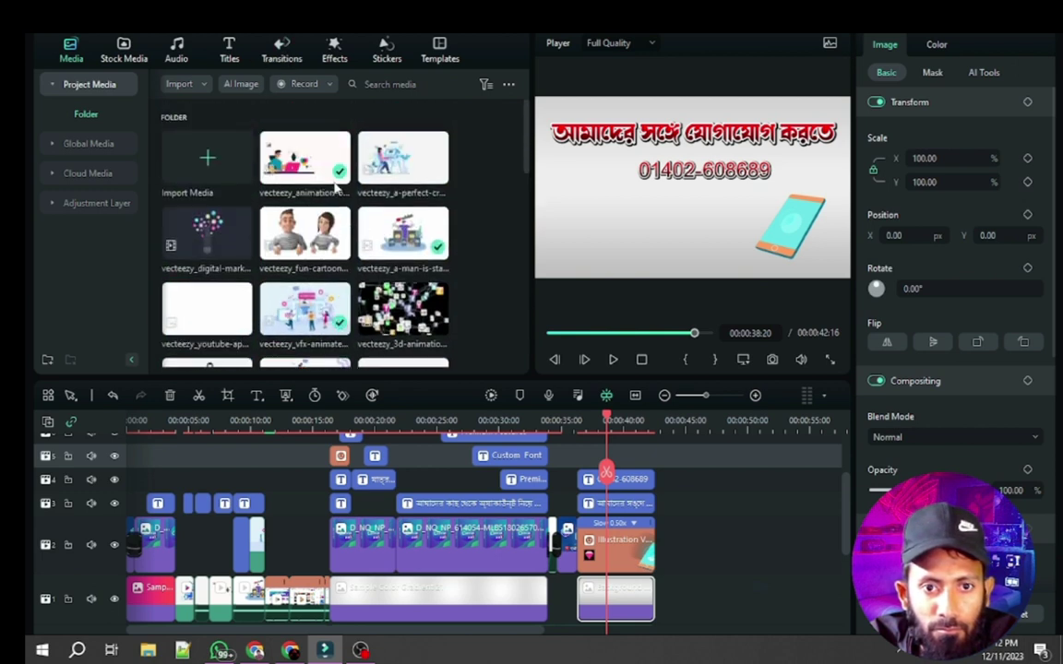
left_click(335, 57)
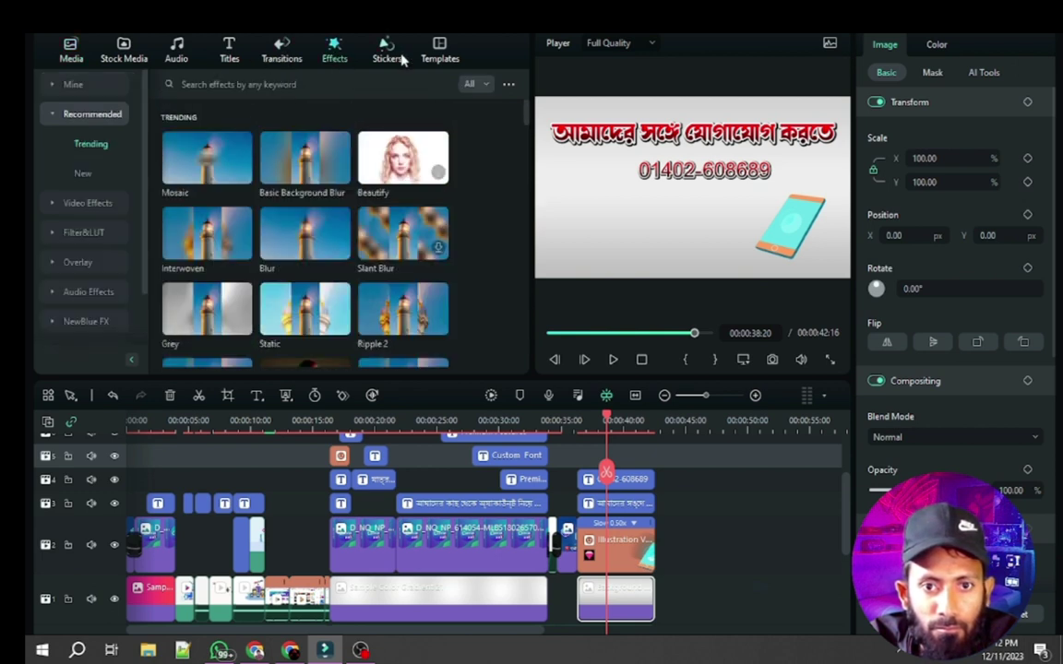
left_click(392, 55)
left_click(258, 84)
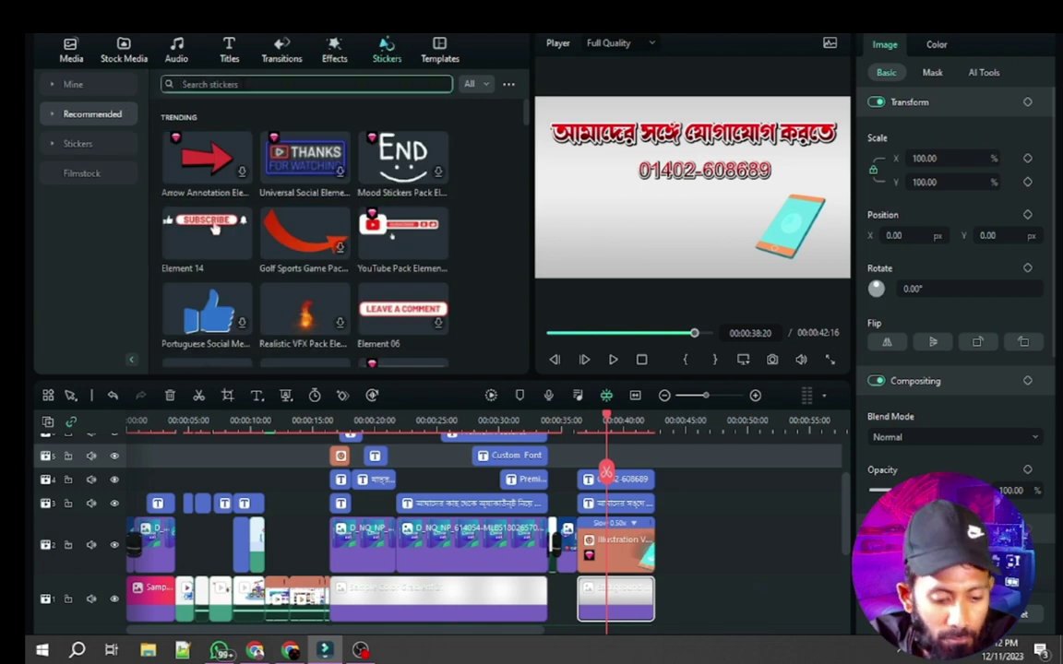
type("whatsapp")
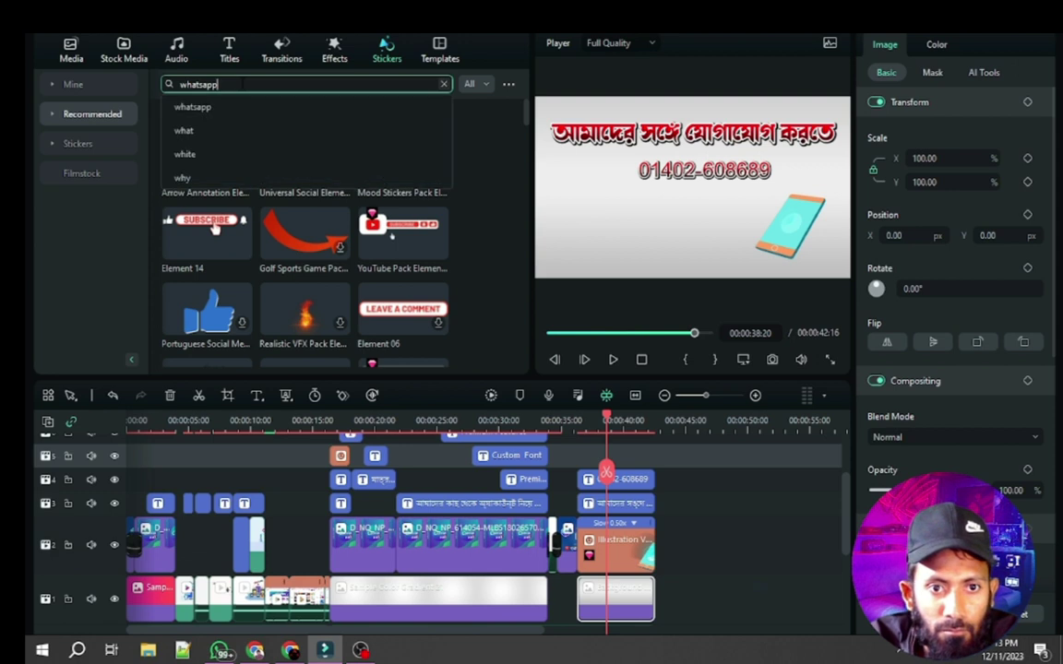
left_click(209, 108)
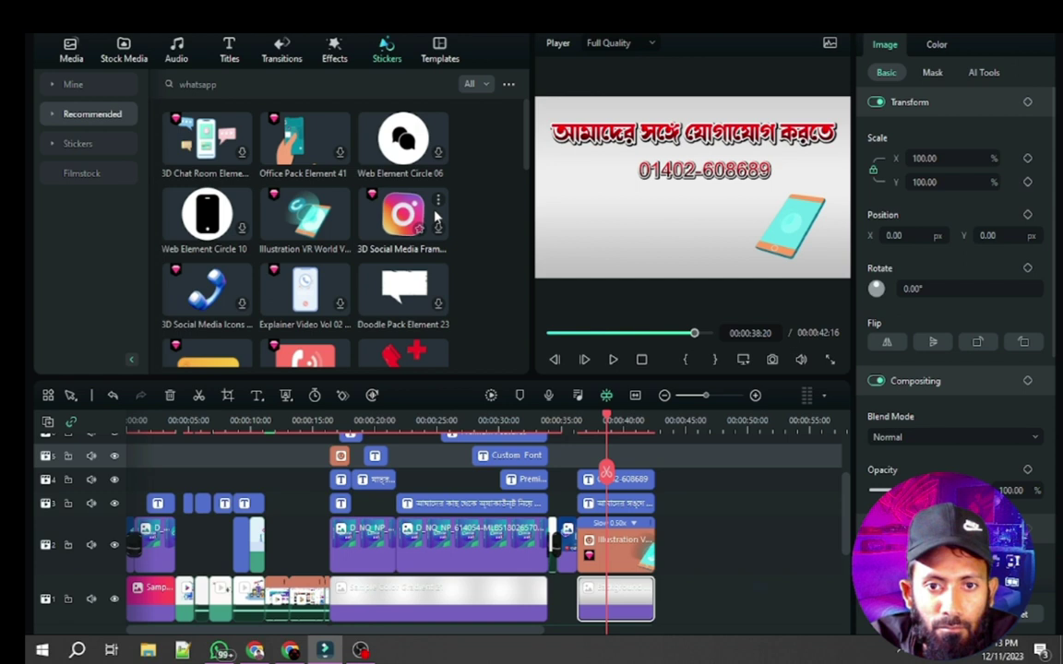
Browse the whatsapp sticker results, then bring the Chrome window with Google Translate forward
scroll(396, 231, "down", 2)
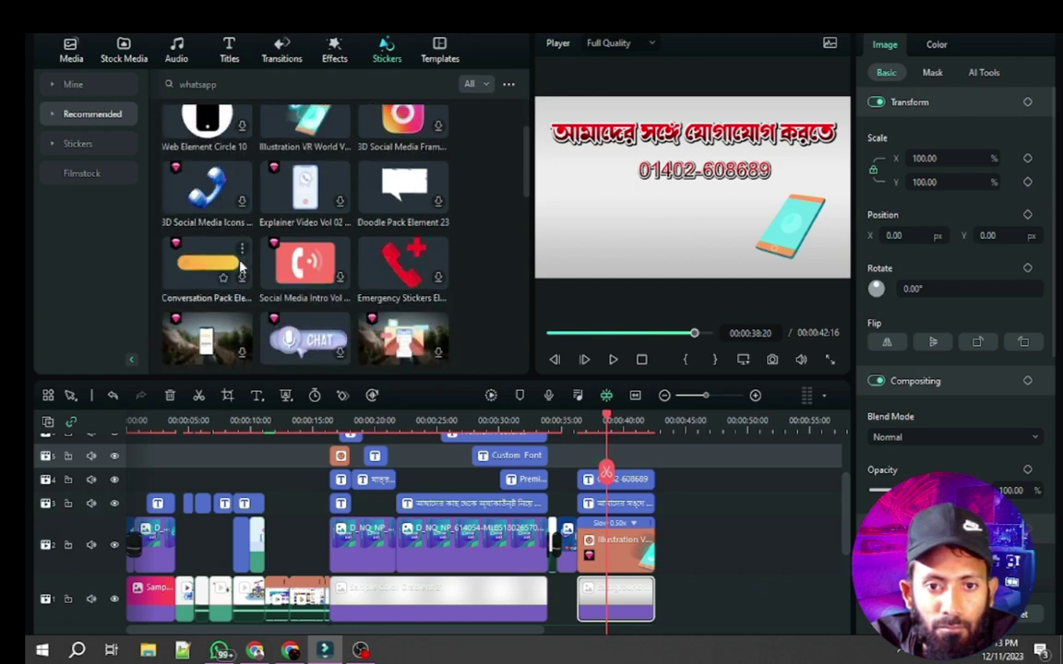
scroll(277, 269, "down", 5)
scroll(295, 272, "down", 2)
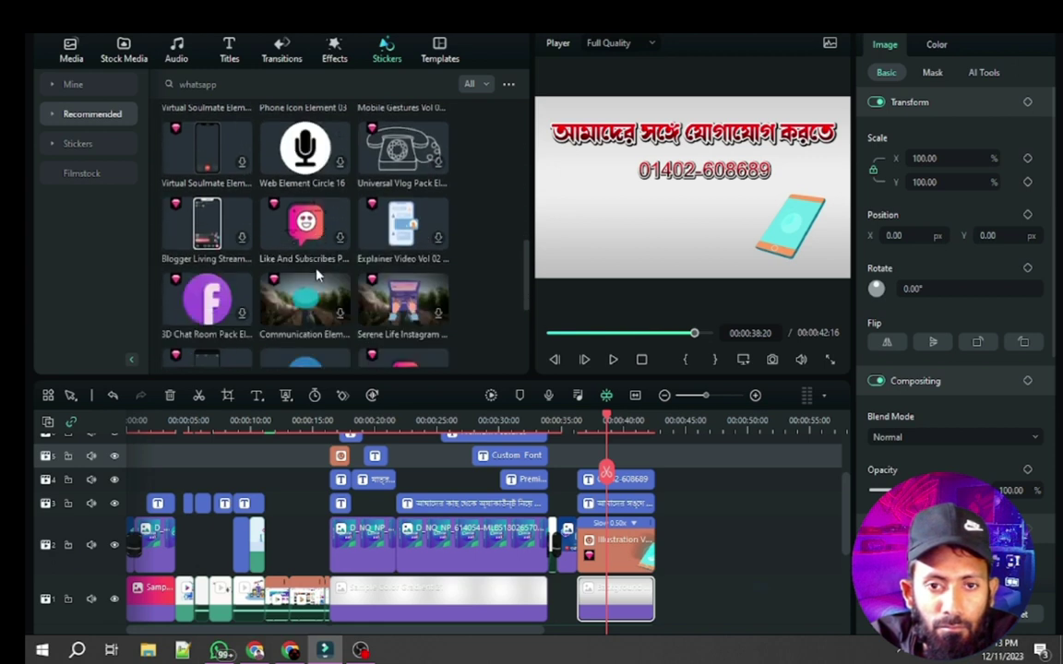
scroll(316, 274, "down", 4)
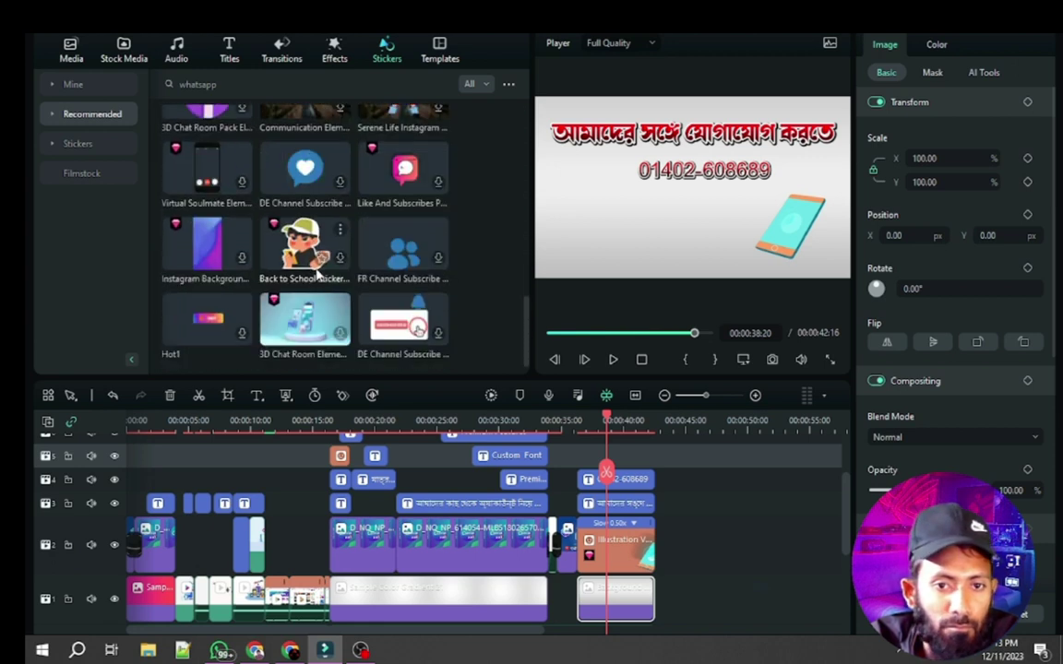
left_click(255, 650)
left_click(414, 66)
Replace the Vecteezy video search with 'whats app' via its suggestion
mouse_move(322, 64)
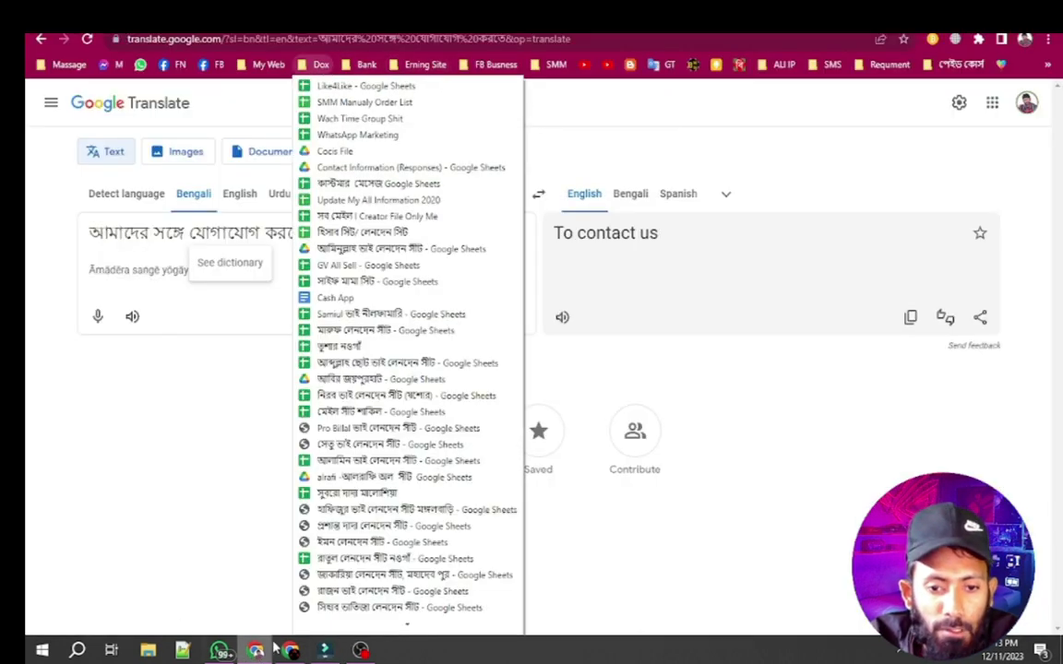
left_click(290, 651)
scroll(540, 216, "up", 10)
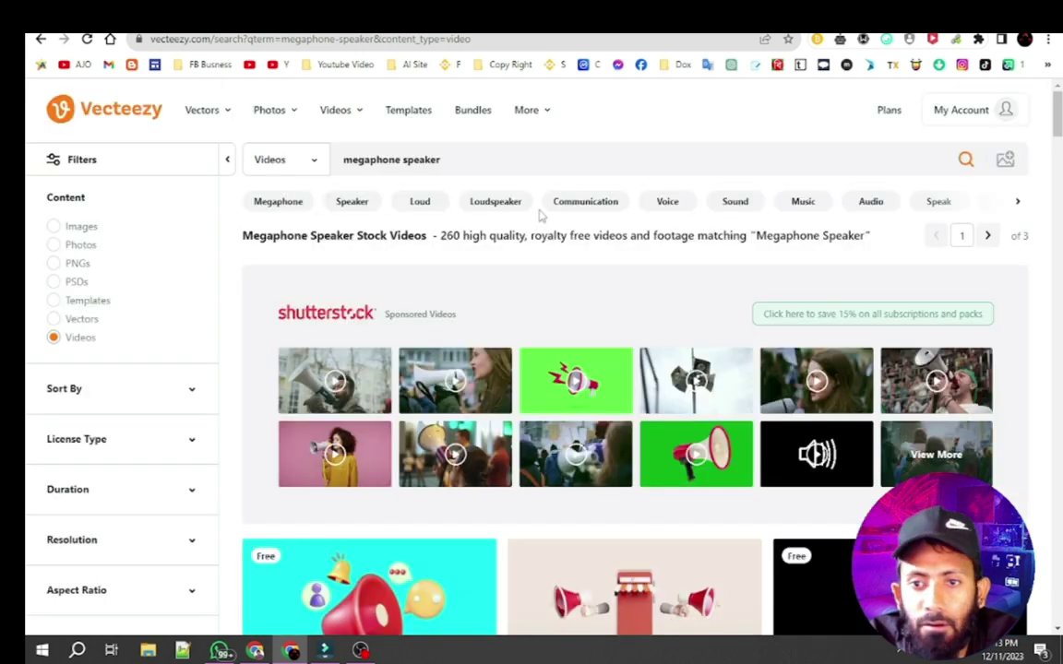
left_click(471, 161)
key("ctrl+a")
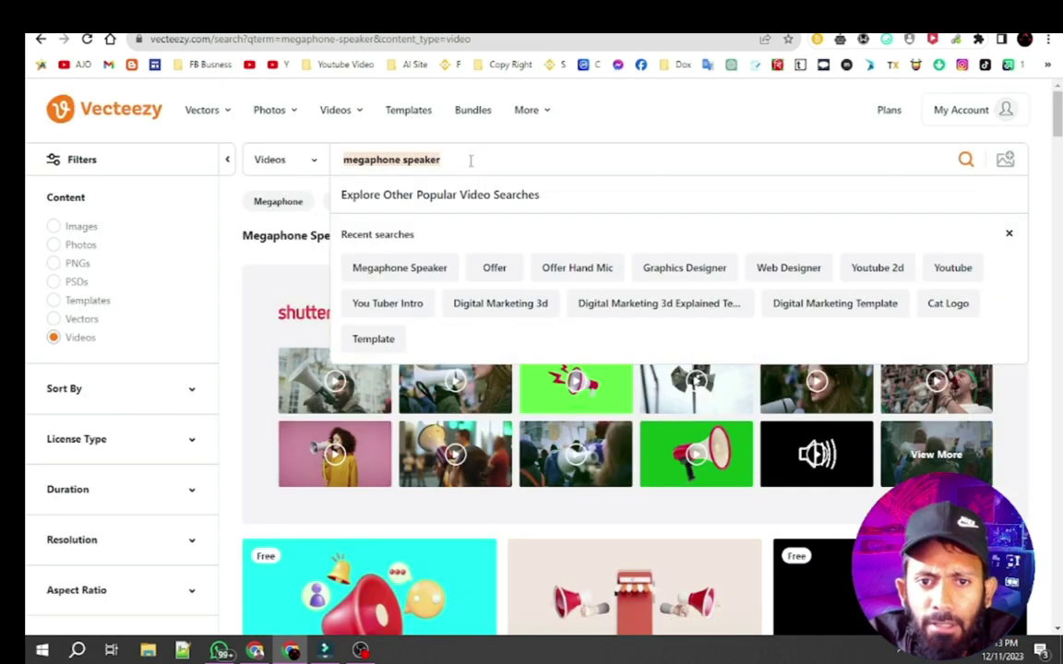
type("wh")
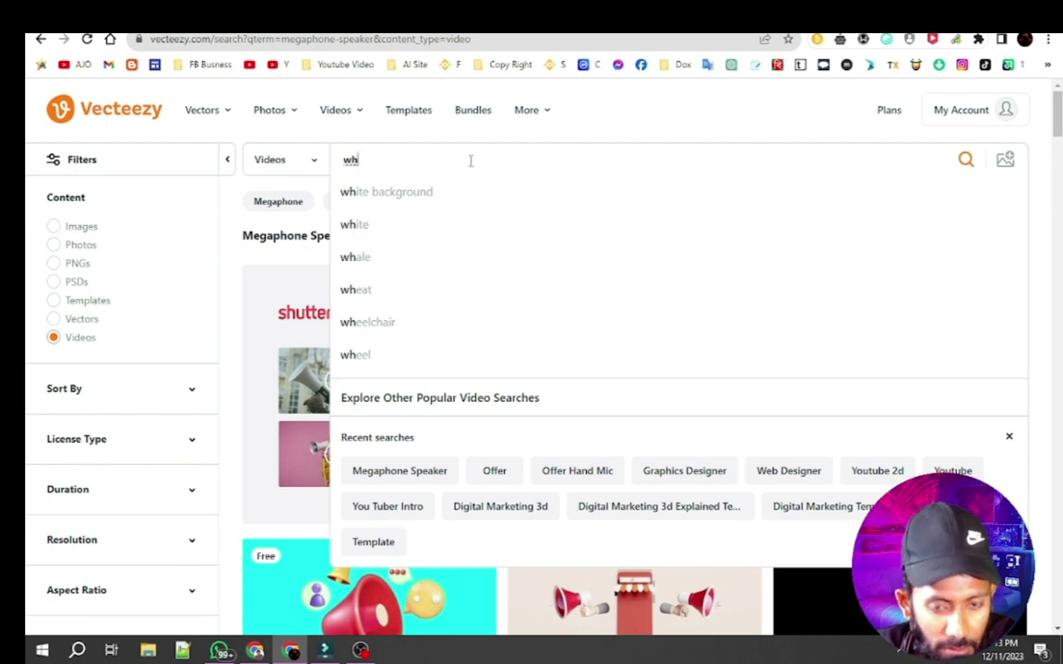
type("ats")
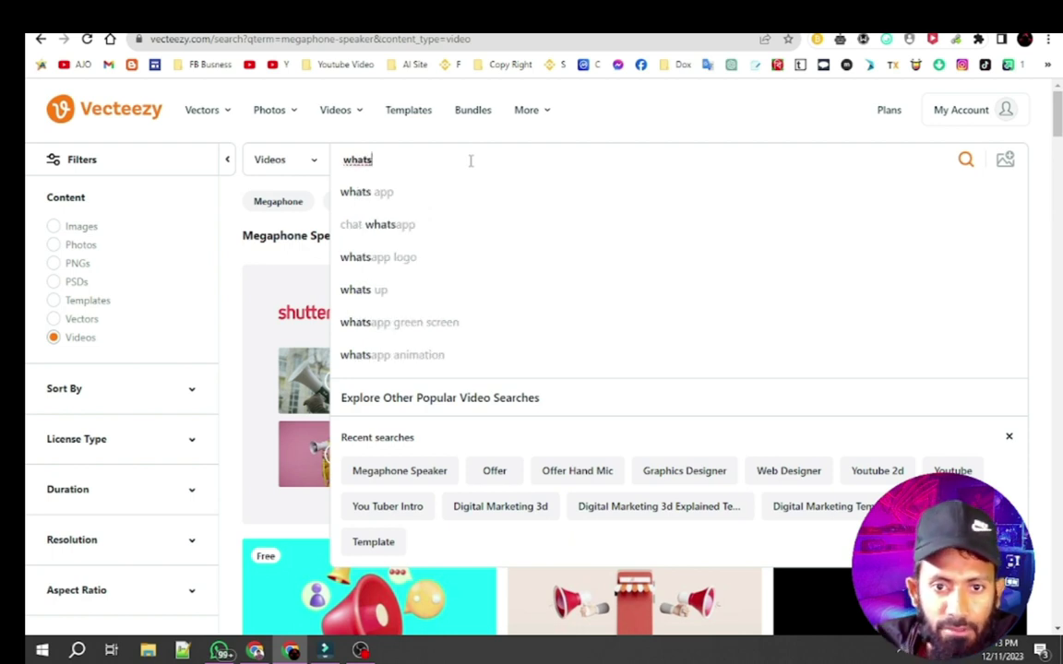
left_click(397, 189)
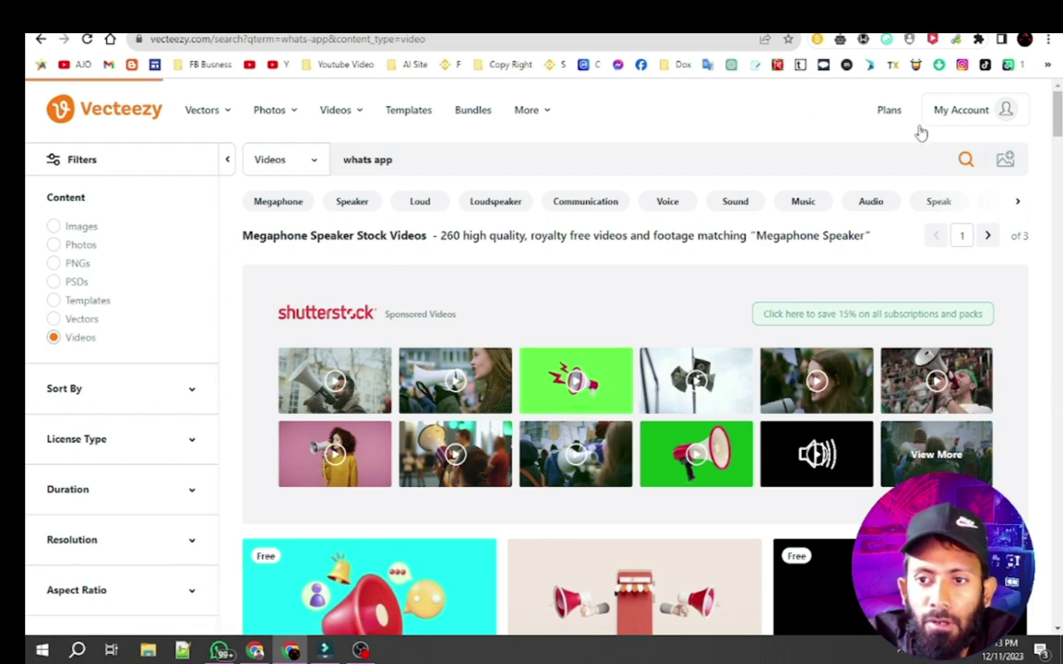
left_click(966, 163)
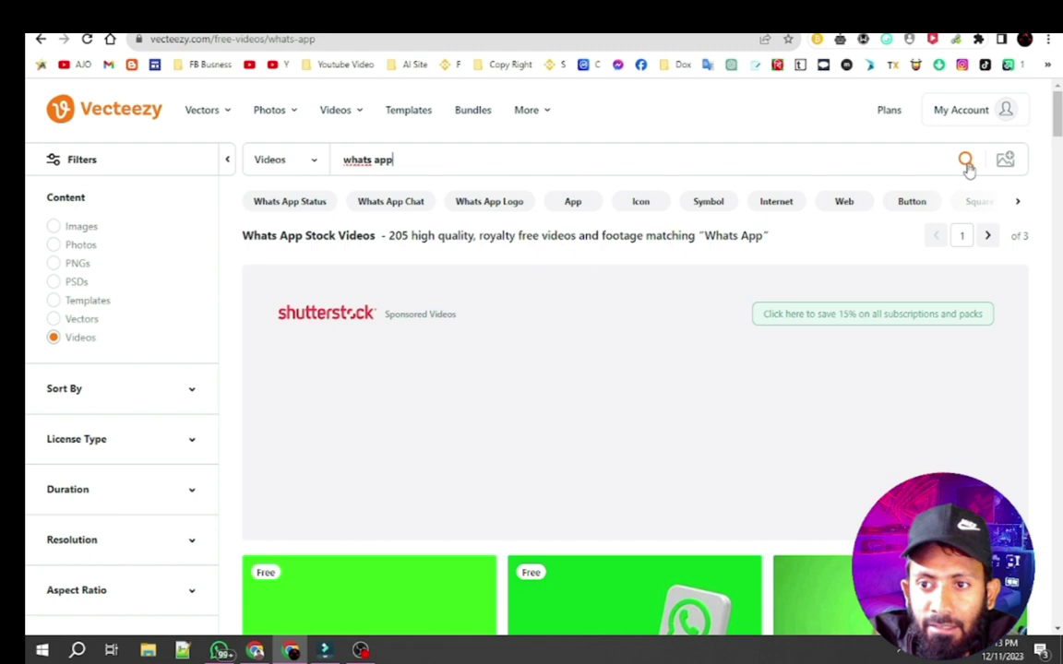
Scroll through the whats app video results on Vecteezy
scroll(729, 415, "down", 5)
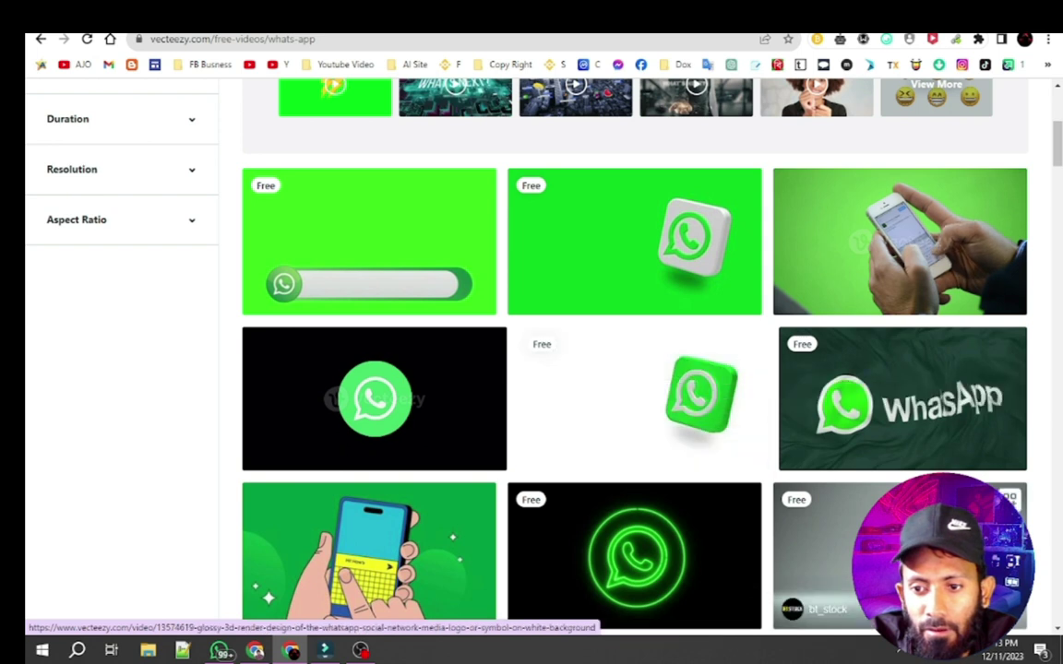
scroll(900, 461, "down", 1)
scroll(885, 427, "down", 1)
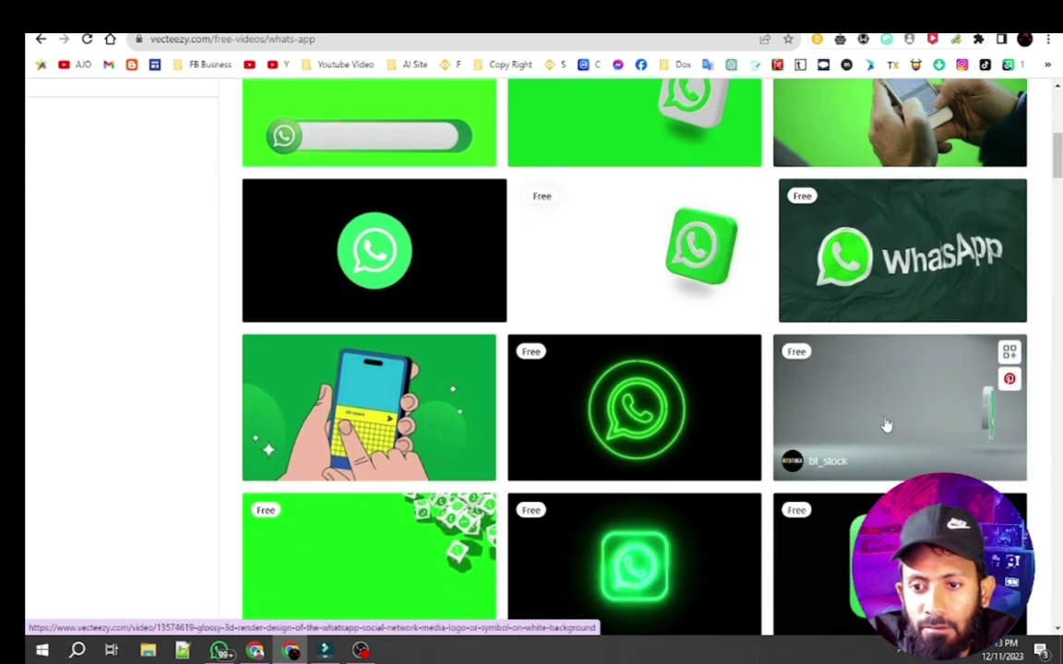
scroll(499, 457, "down", 6)
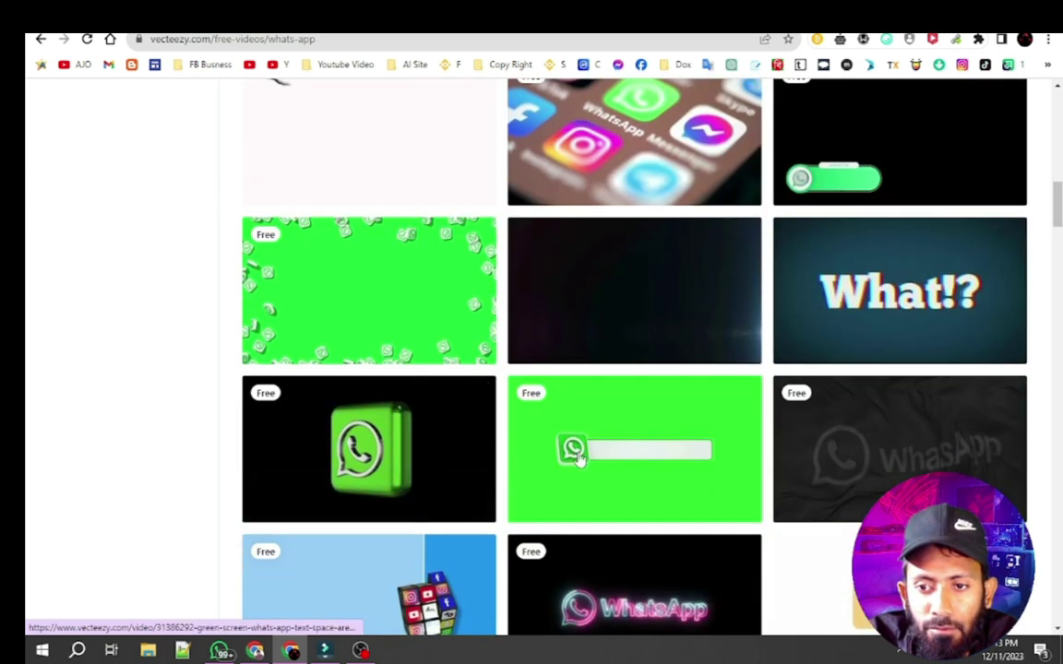
scroll(863, 365, "up", 2)
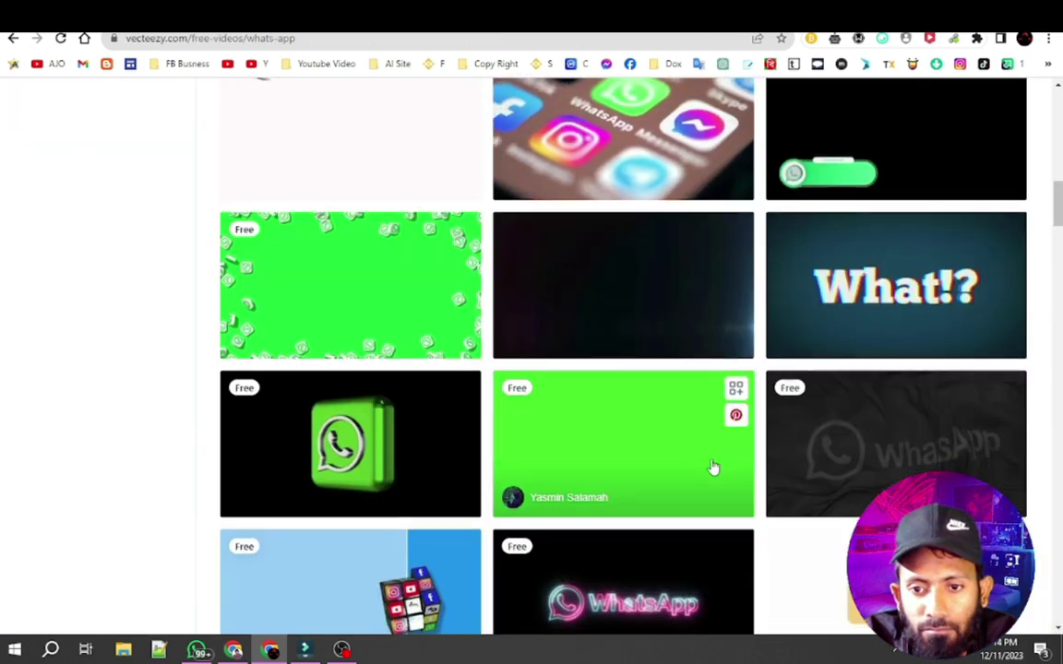
scroll(712, 468, "down", 5)
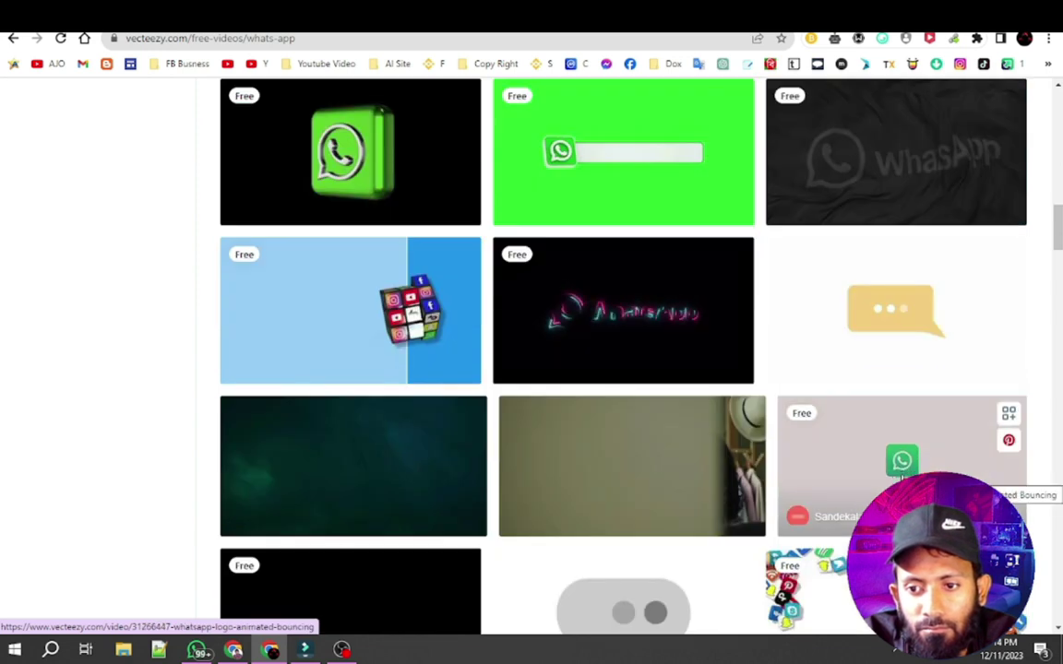
scroll(859, 484, "down", 6)
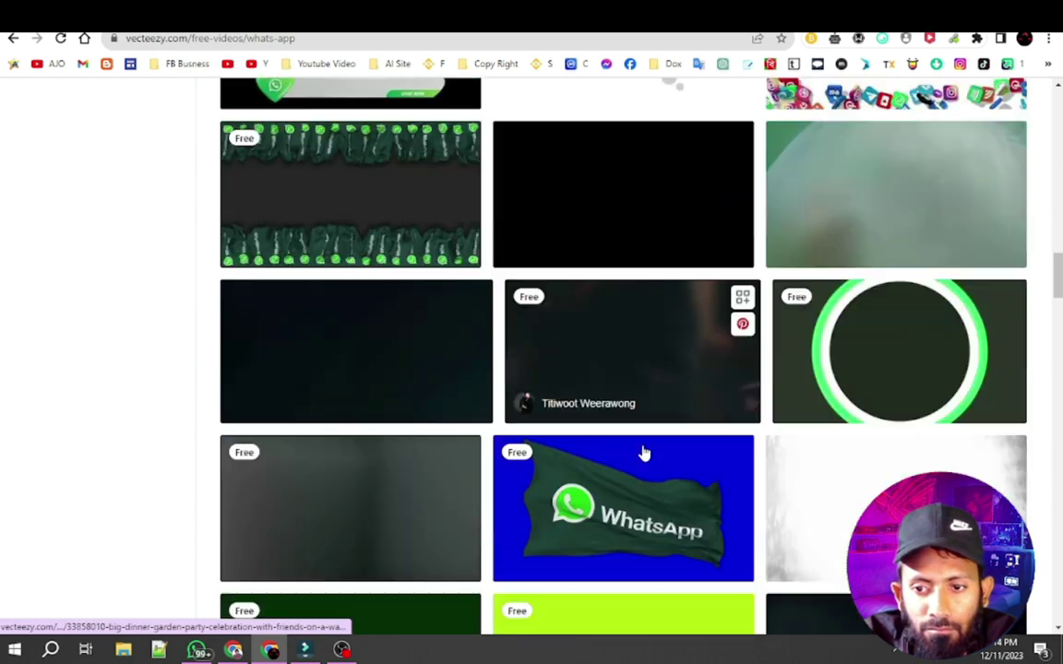
scroll(644, 453, "up", 10)
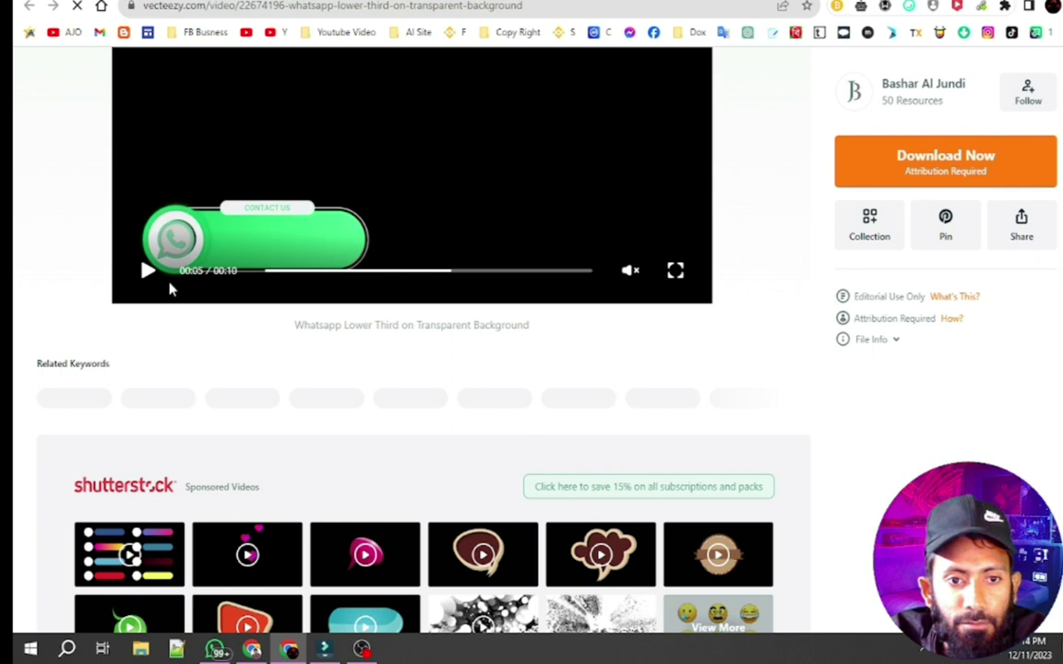
scroll(894, 473, "down", 3)
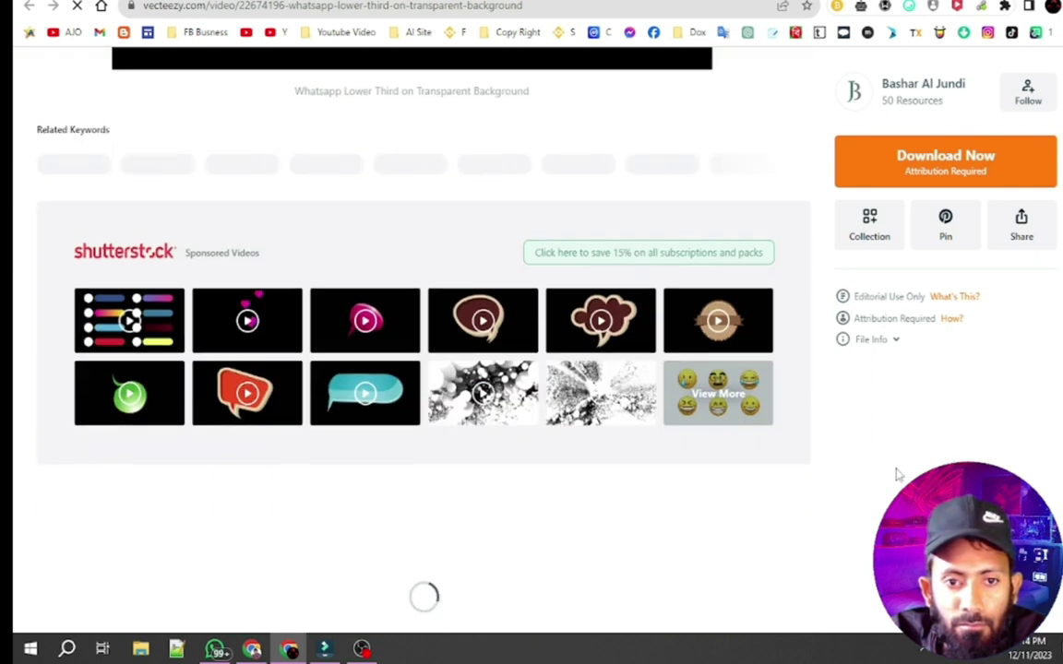
scroll(579, 432, "down", 3)
scroll(606, 441, "up", 4)
scroll(686, 472, "down", 10)
scroll(685, 472, "up", 7)
Close the blank loading tab and open the Whatsapp Lower Third on Transparent Background video page
key("ctrl+Tab")
key("ctrl+w")
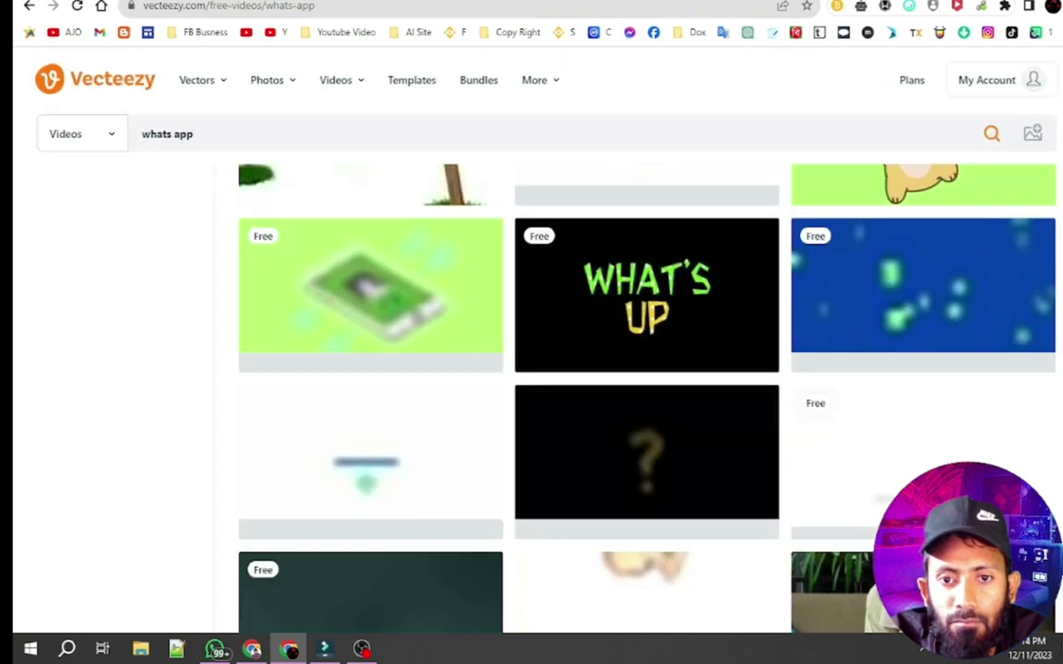
scroll(685, 427, "down", 10)
left_click(699, 315)
scroll(698, 315, "down", 3)
scroll(775, 349, "up", 6)
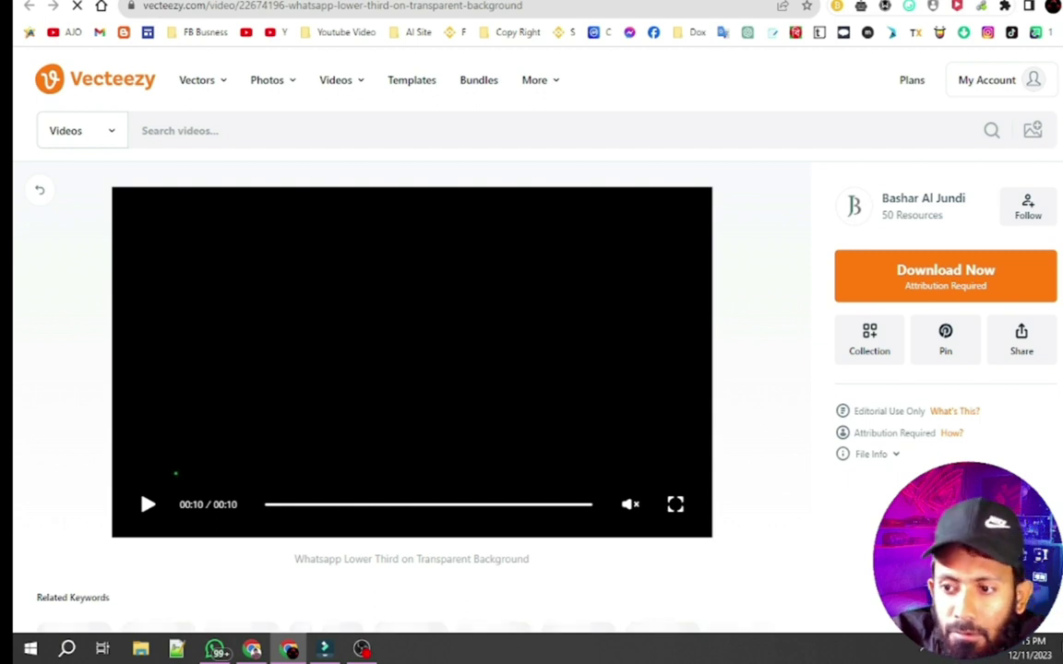
left_click(590, 6)
left_click(819, 286)
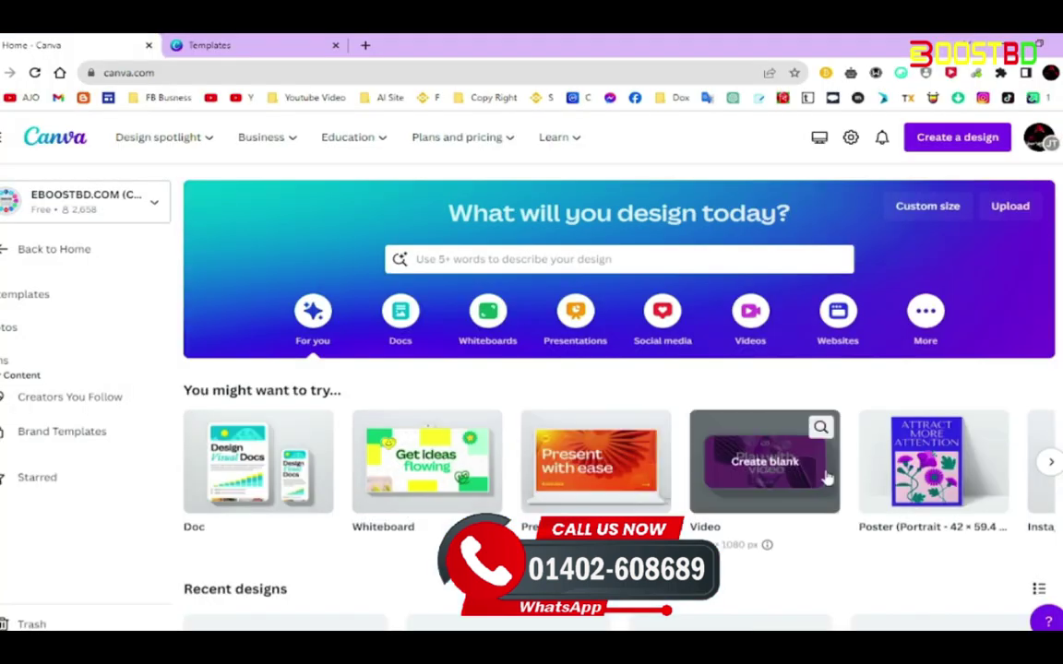
Play the promo full-screen to check the CALL US NOW WhatsApp badge and contact number
left_click(296, 51)
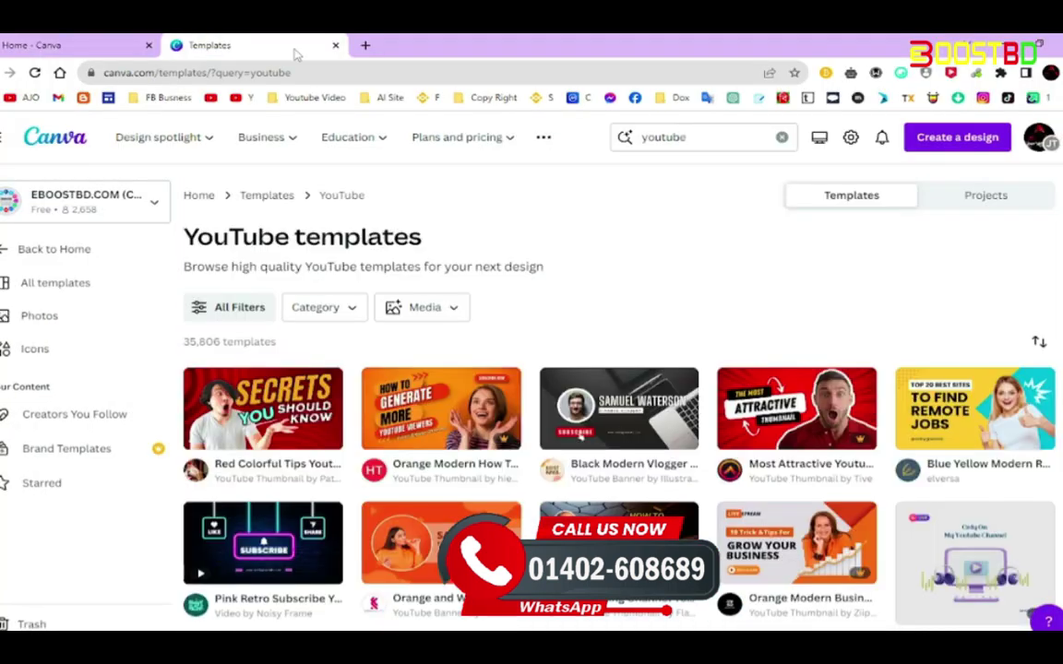
scroll(859, 341, "down", 2)
scroll(847, 349, "down", 15)
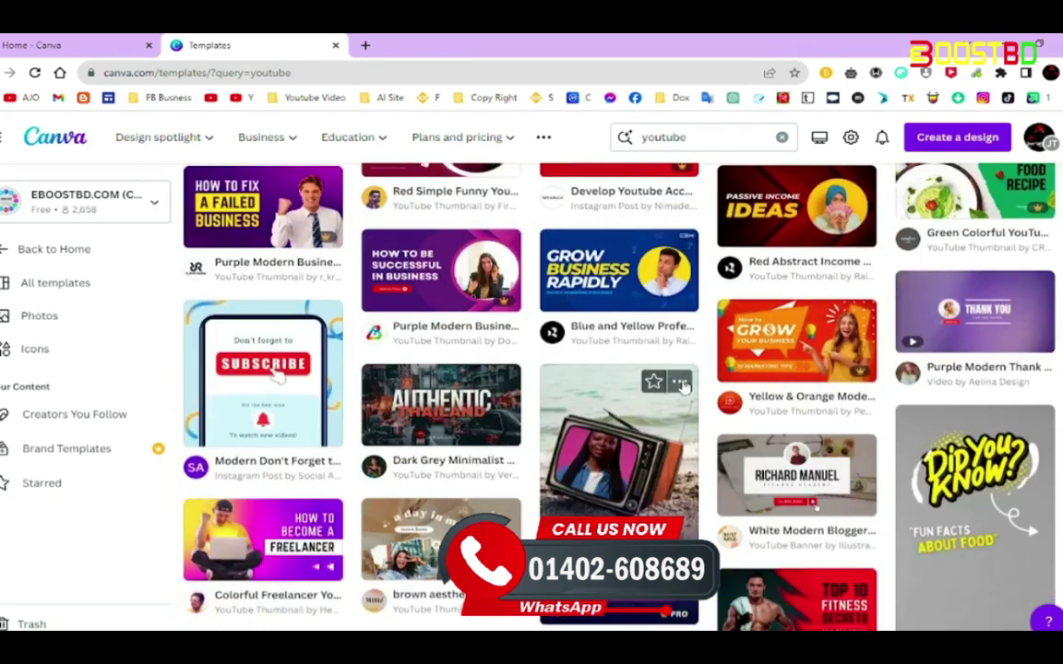
scroll(751, 417, "down", 5)
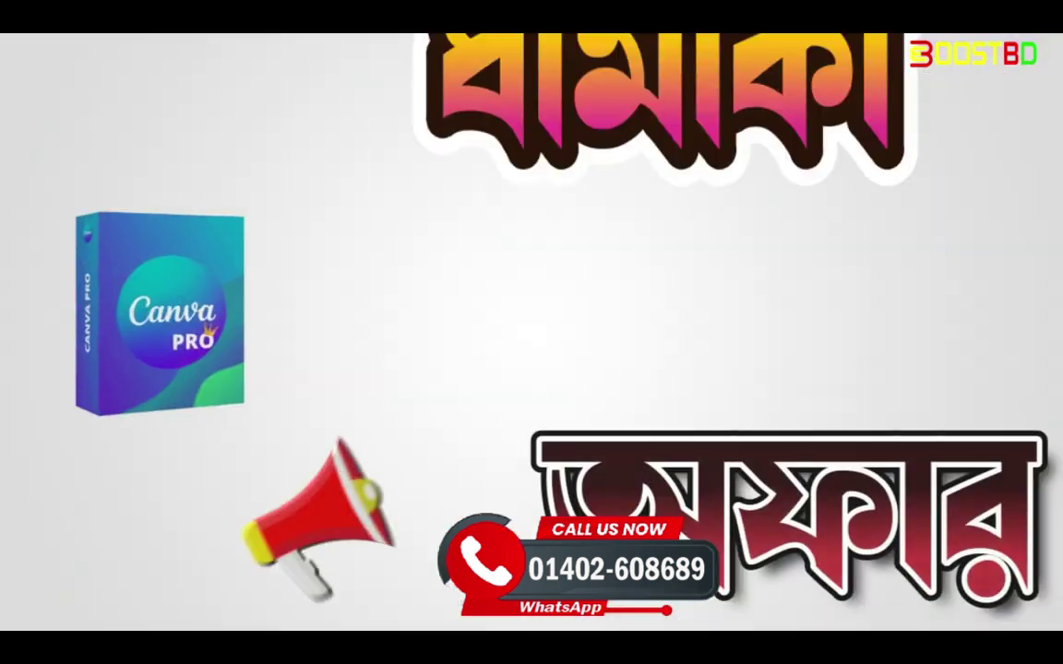